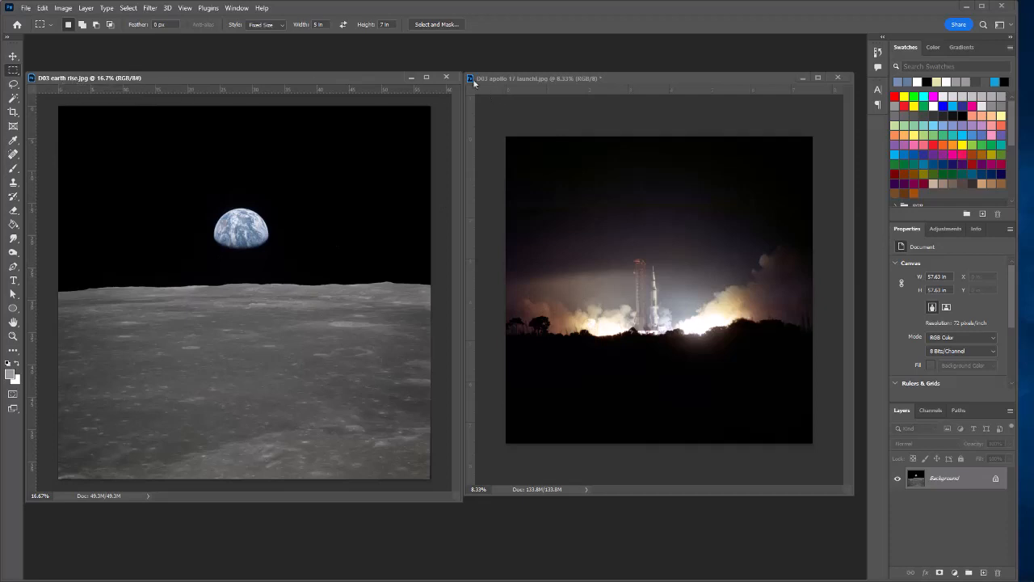
Step: Resize the earth rise image to a width of 2500 pixels, keeping its proportions
{"action": "left_click", "coordinate": [521, 89]}
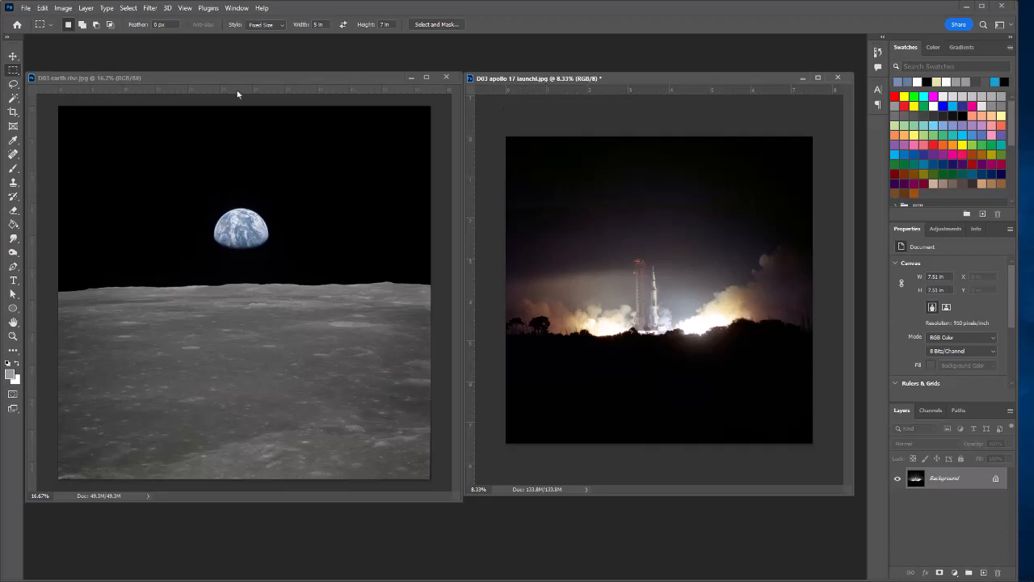
{"action": "left_click", "coordinate": [161, 80]}
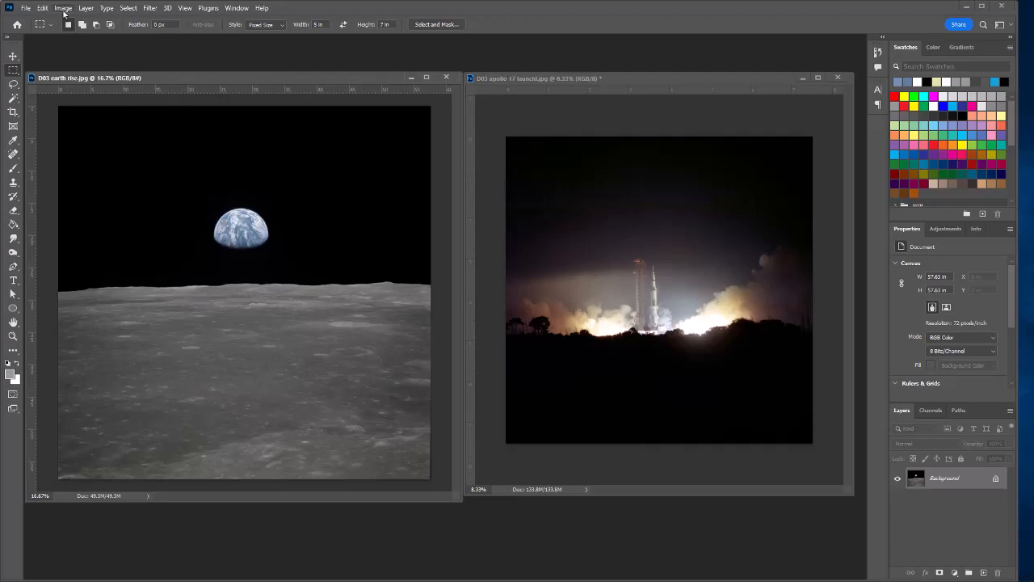
{"action": "left_click", "coordinate": [63, 8]}
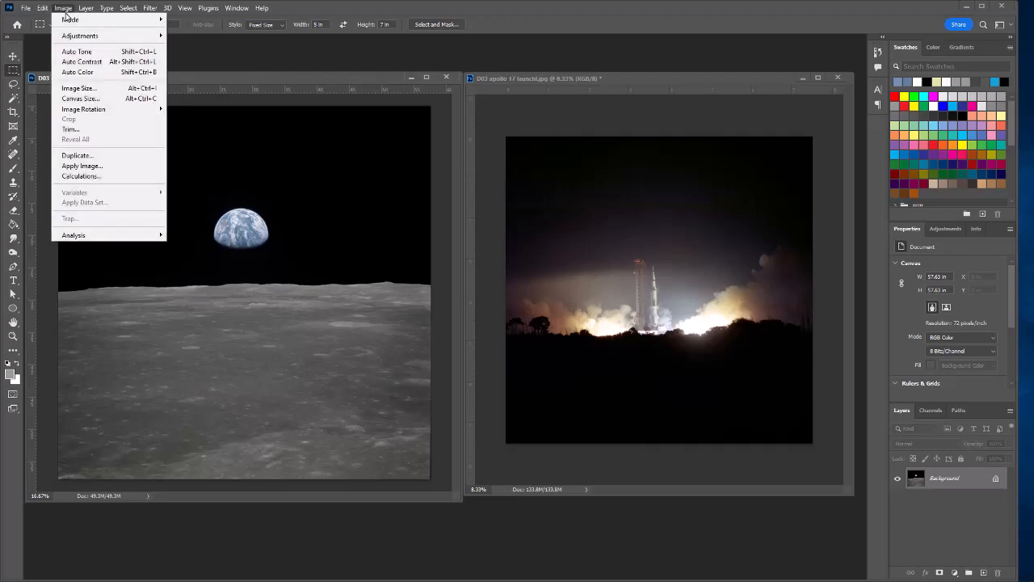
{"action": "left_click", "coordinate": [81, 95]}
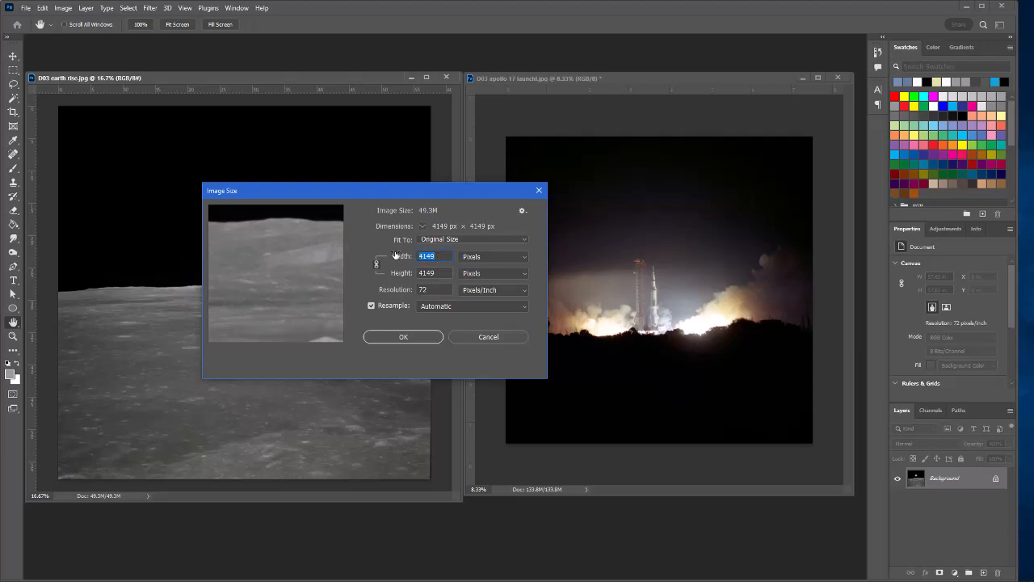
{"action": "type", "text": "2500"}
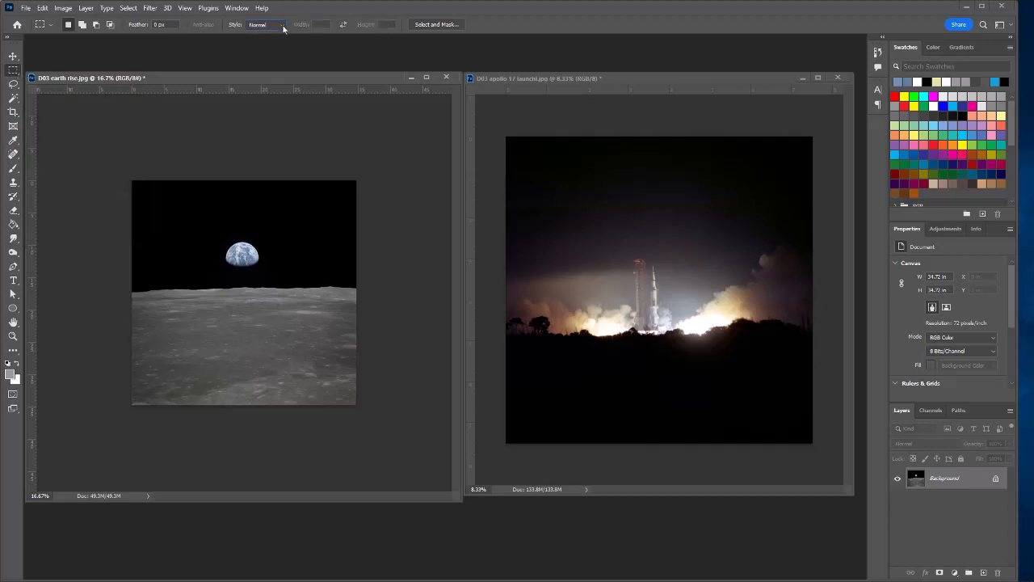
Step: Set the rectangular marquee to a fixed size of 1920 px wide by 1080 px high
{"action": "left_click", "coordinate": [283, 28]}
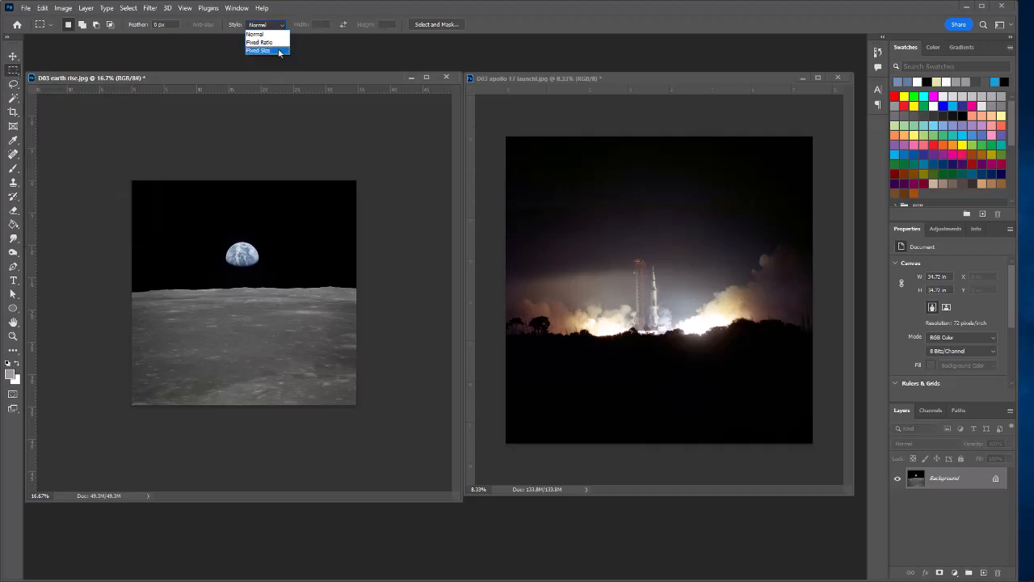
{"action": "left_click", "coordinate": [279, 51]}
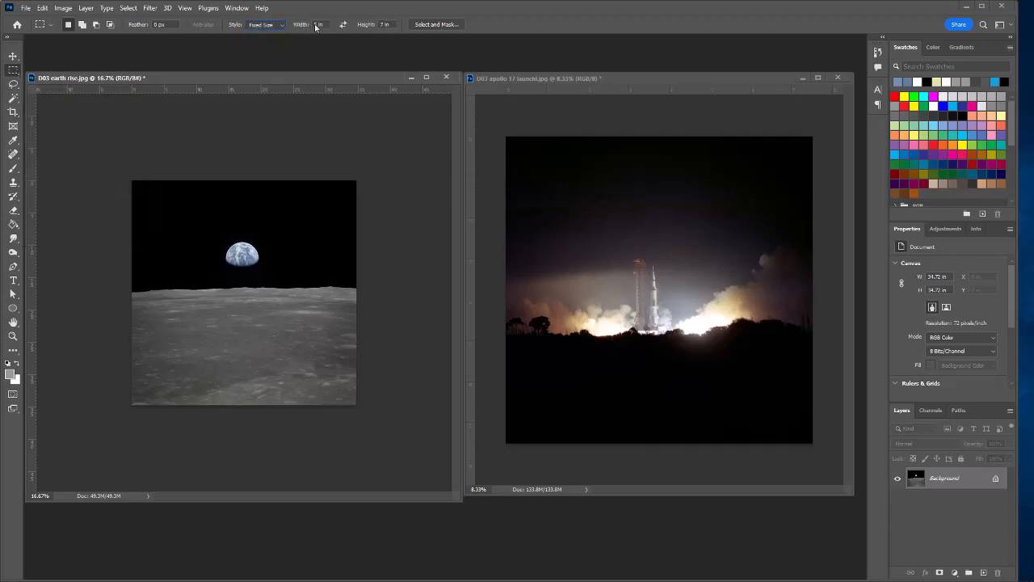
{"action": "left_click_drag", "start_coordinate": [324, 24], "coordinate": [300, 26]}
{"action": "type", "text": "1920 px"}
{"action": "left_click", "coordinate": [391, 25]}
{"action": "left_click_drag", "start_coordinate": [391, 25], "coordinate": [361, 24]}
{"action": "type", "text": "108"}
{"action": "key", "text": "Return"}
Step: Place the fixed-size selection around the Earth and lunar horizon, shift it toward the image's left edge, and crop the image to it
{"action": "left_click", "coordinate": [148, 231]}
{"action": "key", "text": "shift"}
{"action": "key", "text": "shift+Left"}
{"action": "key", "text": "shift+Left"}
{"action": "key", "text": "shift+Left"}
{"action": "key", "text": "shift+Left"}
{"action": "key", "text": "shift+Left"}
{"action": "key", "text": "shift+Left"}
{"action": "key", "text": "shift+Left"}
{"action": "key", "text": "shift+Left"}
{"action": "key", "text": "shift+Left"}
{"action": "left_click", "coordinate": [70, 10]}
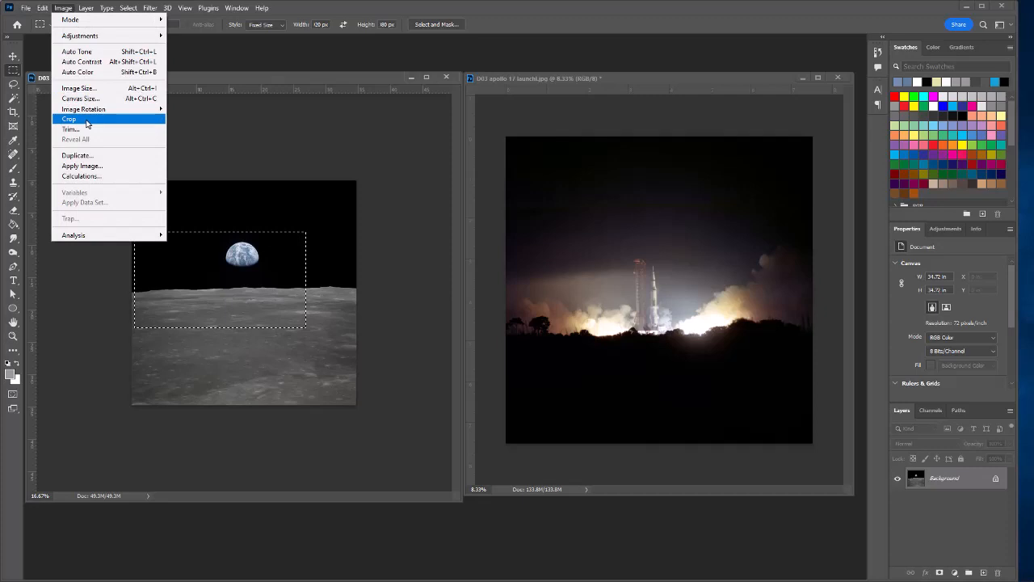
{"action": "left_click", "coordinate": [87, 123]}
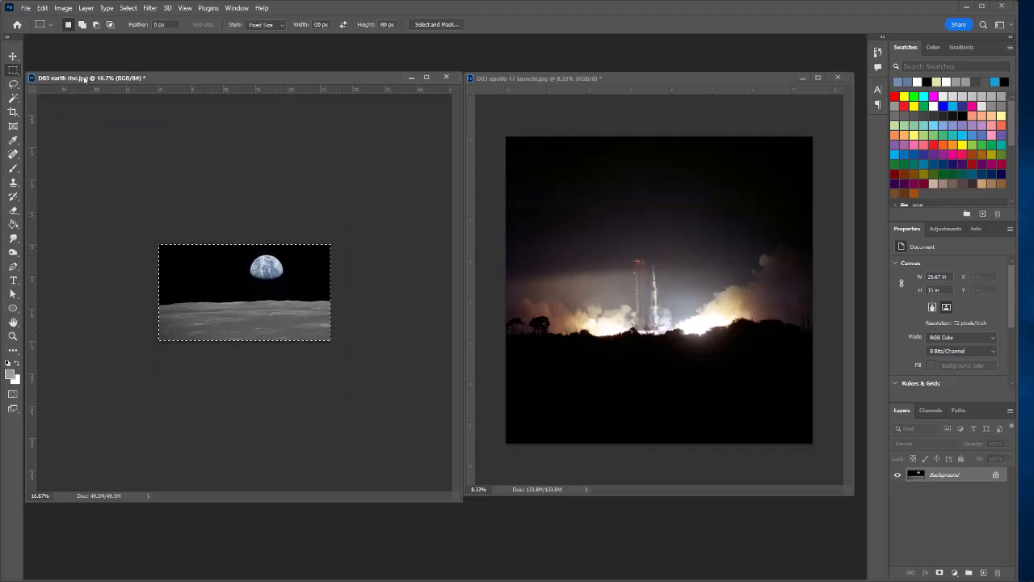
Step: Start saving a copy in Photoshop PSD format, named "D03 Moon Shot" followed by the capitalized surname in parentheses
{"action": "left_click", "coordinate": [26, 7]}
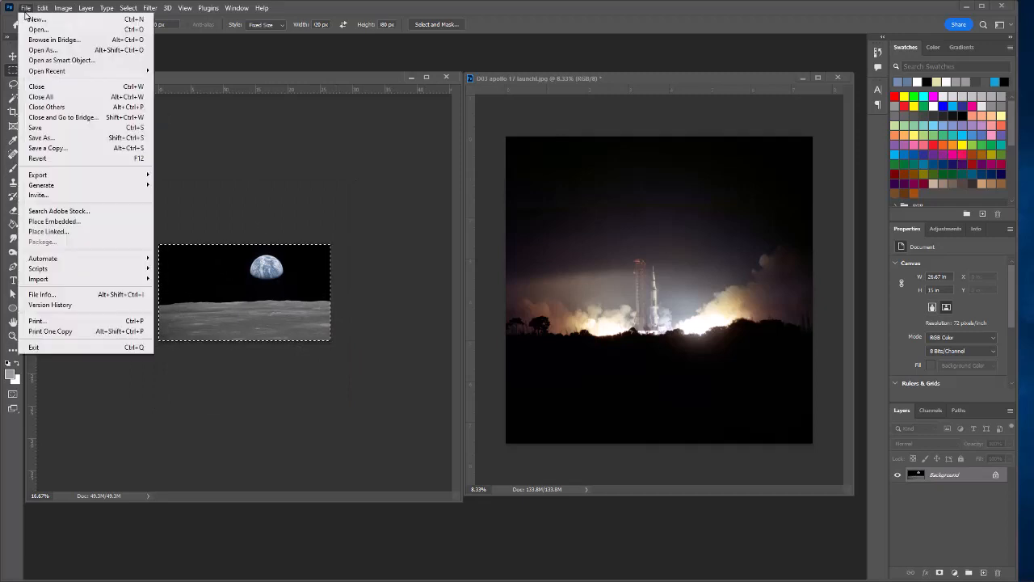
{"action": "left_click", "coordinate": [76, 138]}
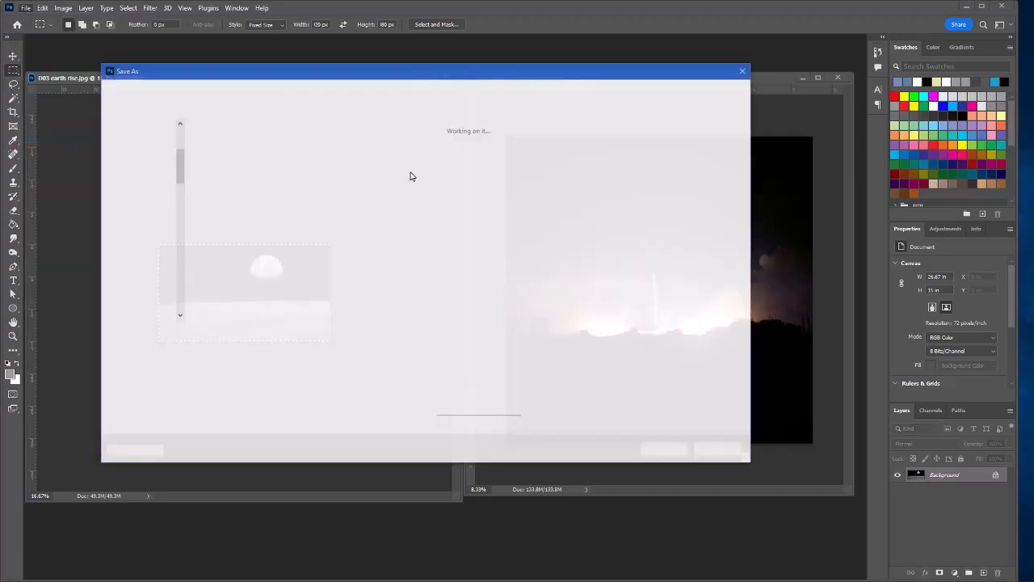
{"action": "left_click", "coordinate": [266, 345]}
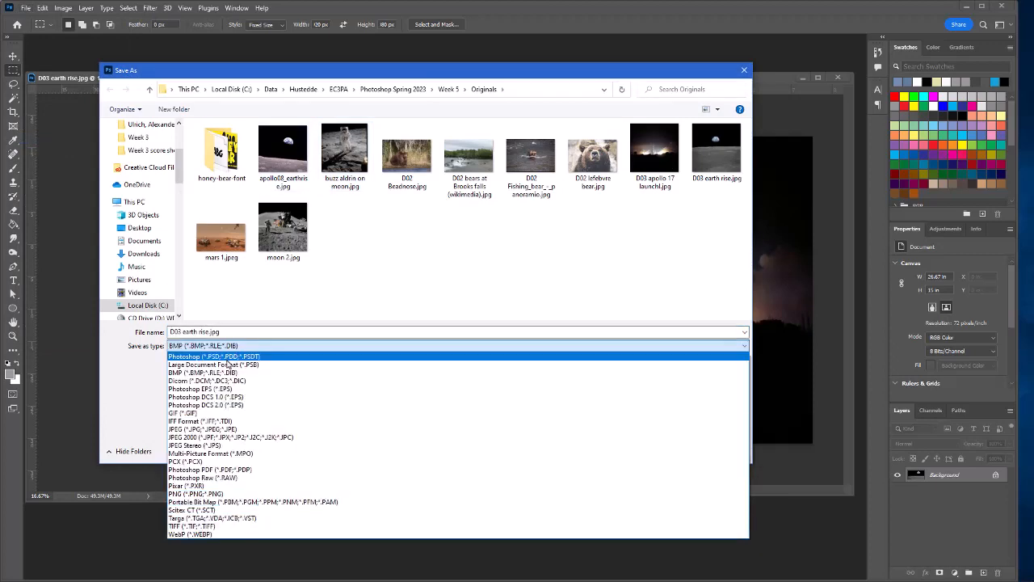
{"action": "left_click", "coordinate": [227, 357]}
{"action": "left_click", "coordinate": [182, 331]}
{"action": "left_click_drag", "start_coordinate": [182, 331], "coordinate": [208, 332]}
{"action": "type", "text": "Moon S"}
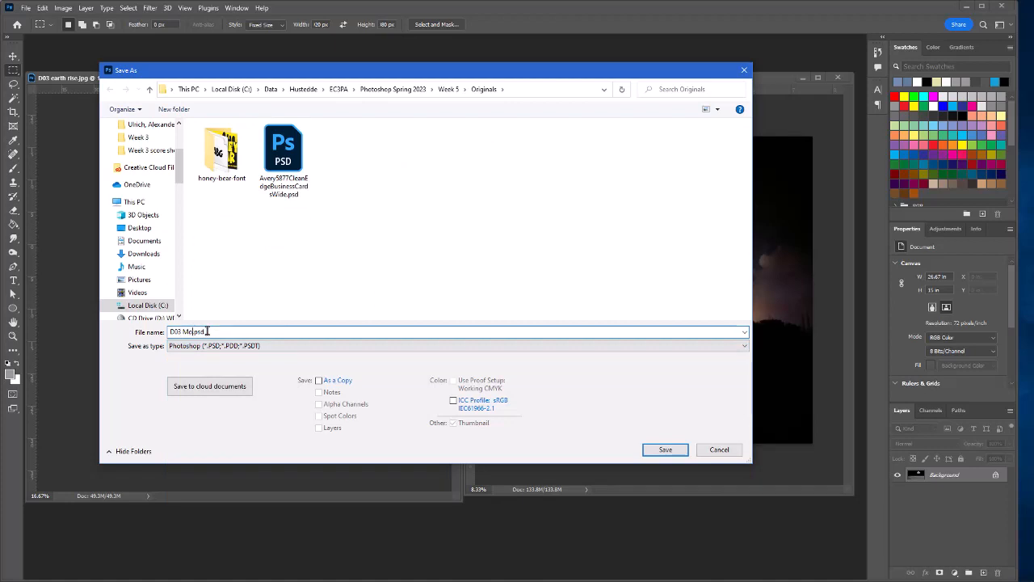
{"action": "type", "text": "pot (hustedde"}
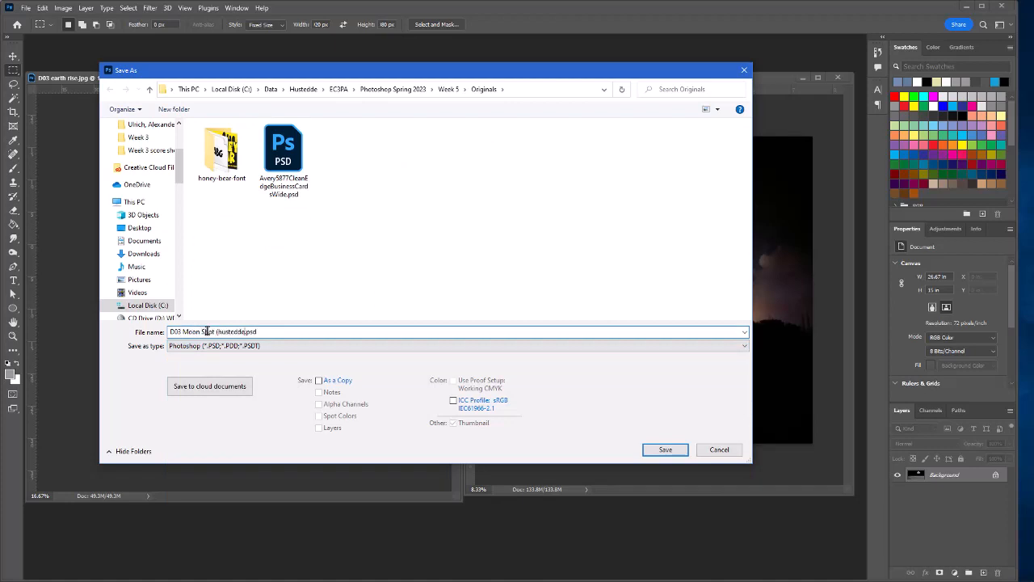
{"action": "type", "text": ")"}
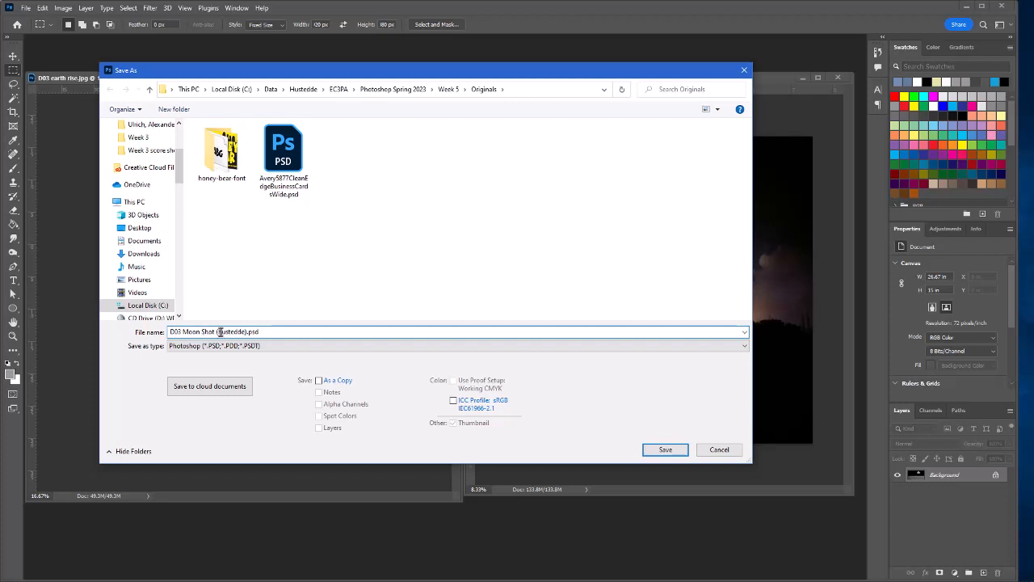
{"action": "key", "text": "BackSpace"}
{"action": "type", "text": "H"}
Step: Choose the Projects folder inside Week 5 as the location and save the PSD file there
{"action": "left_click", "coordinate": [448, 89]}
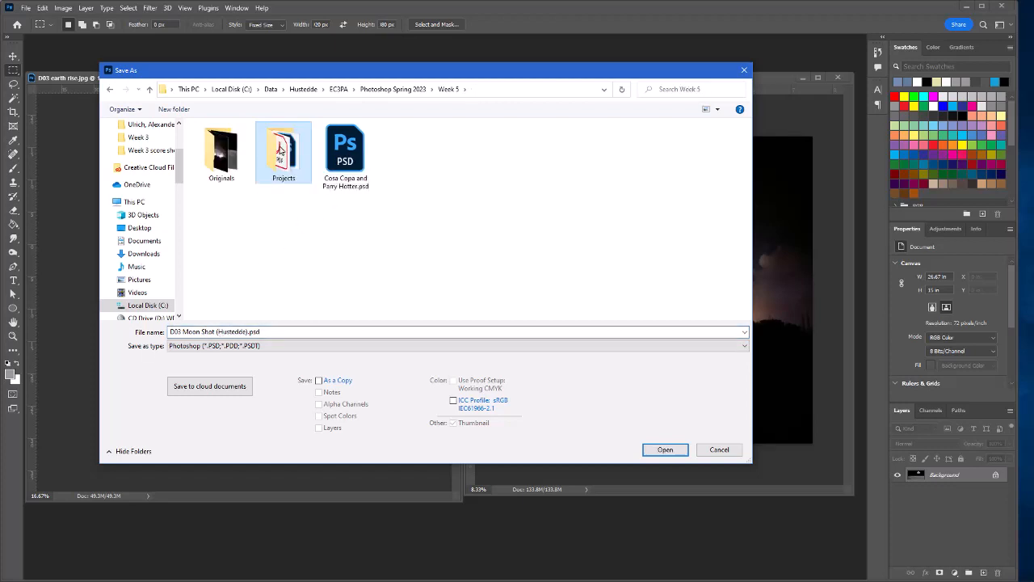
{"action": "double_click", "coordinate": [279, 148]}
{"action": "left_click", "coordinate": [671, 452]}
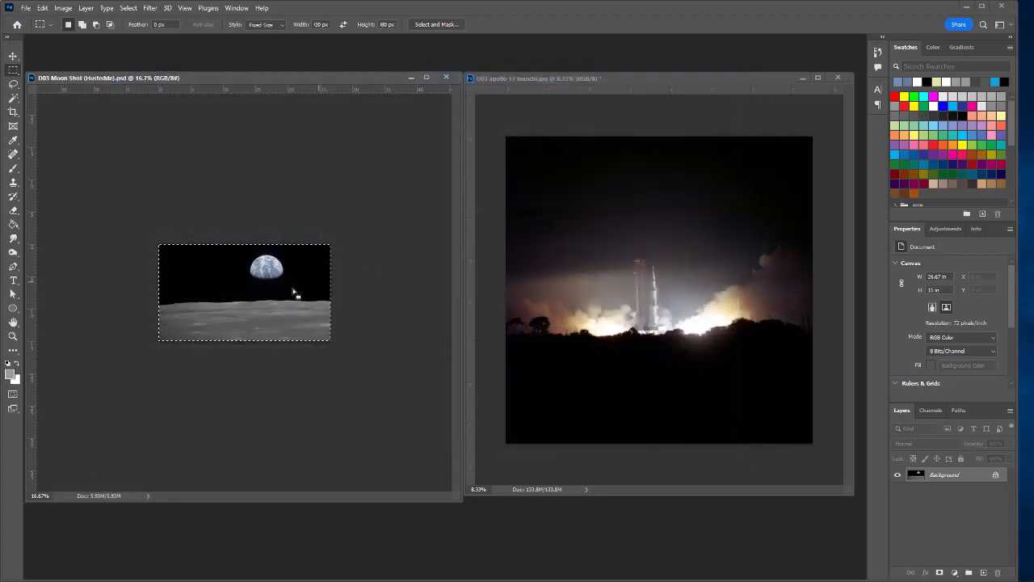
Step: Enlarge the Moon Shot document window across the workspace and display the whole image in it at 66.7% zoom
{"action": "left_click", "coordinate": [13, 335]}
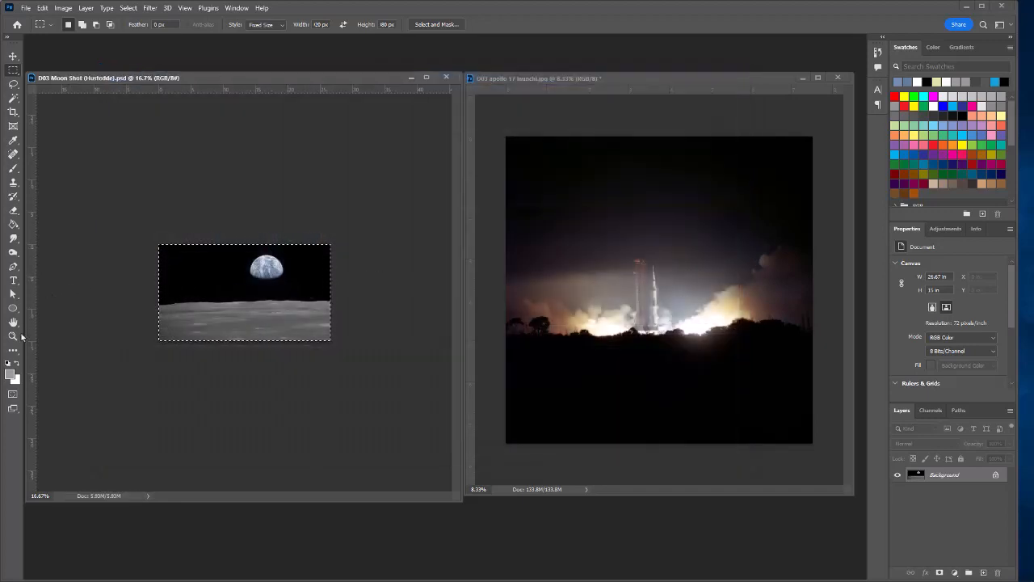
{"action": "left_click_drag", "start_coordinate": [375, 80], "coordinate": [377, 49]}
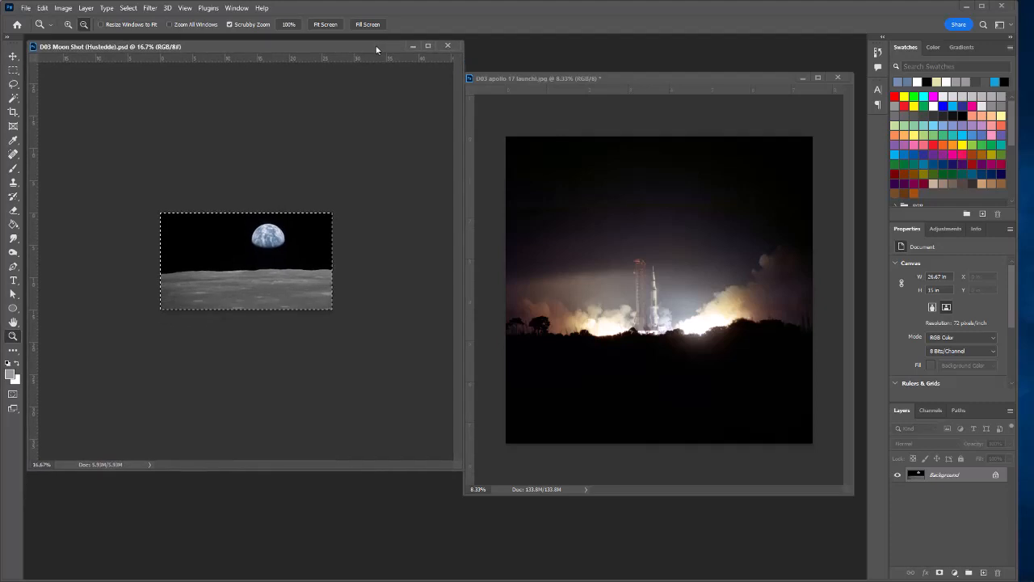
{"action": "left_click_drag", "start_coordinate": [463, 470], "coordinate": [837, 561]}
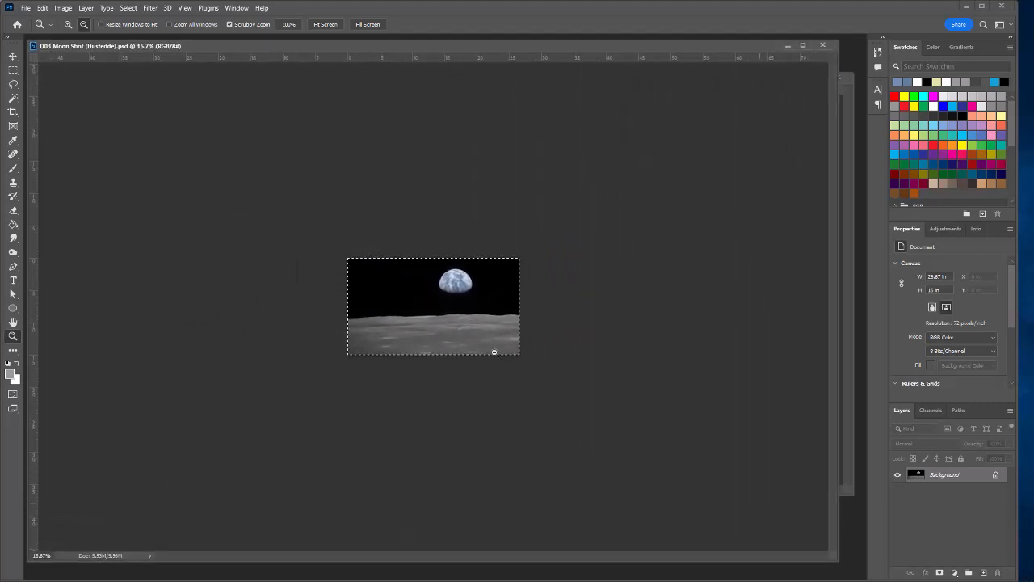
{"action": "left_click", "coordinate": [326, 24]}
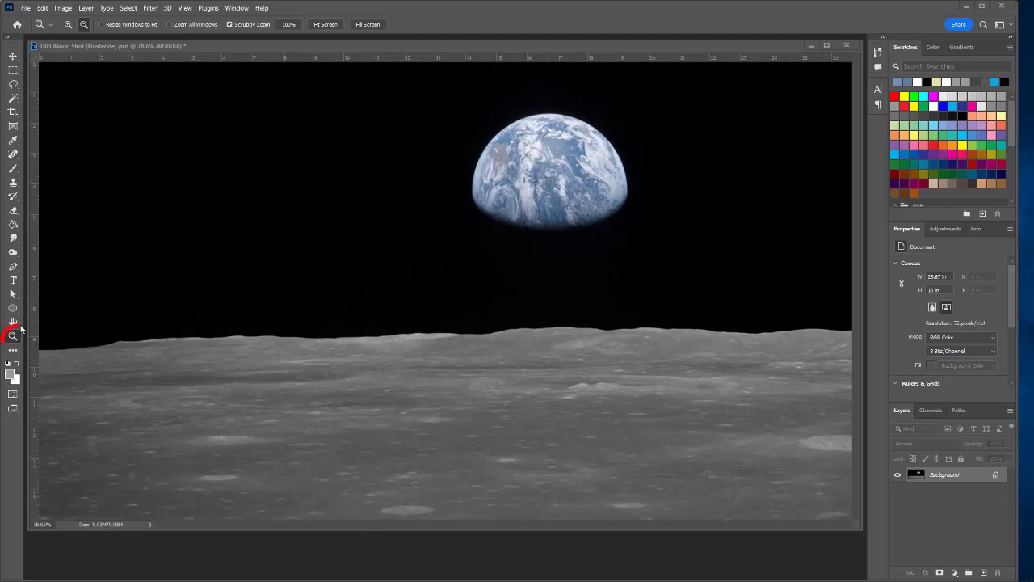
{"action": "left_click", "coordinate": [348, 229]}
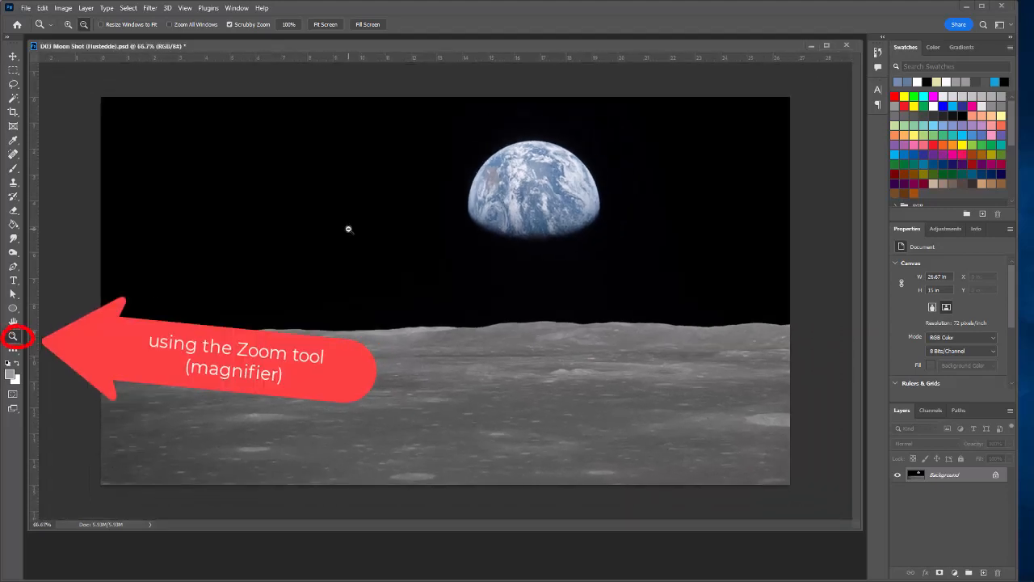
Step: Set the Type tool to the Impact font at a size of 250 pt
{"action": "left_click", "coordinate": [13, 279]}
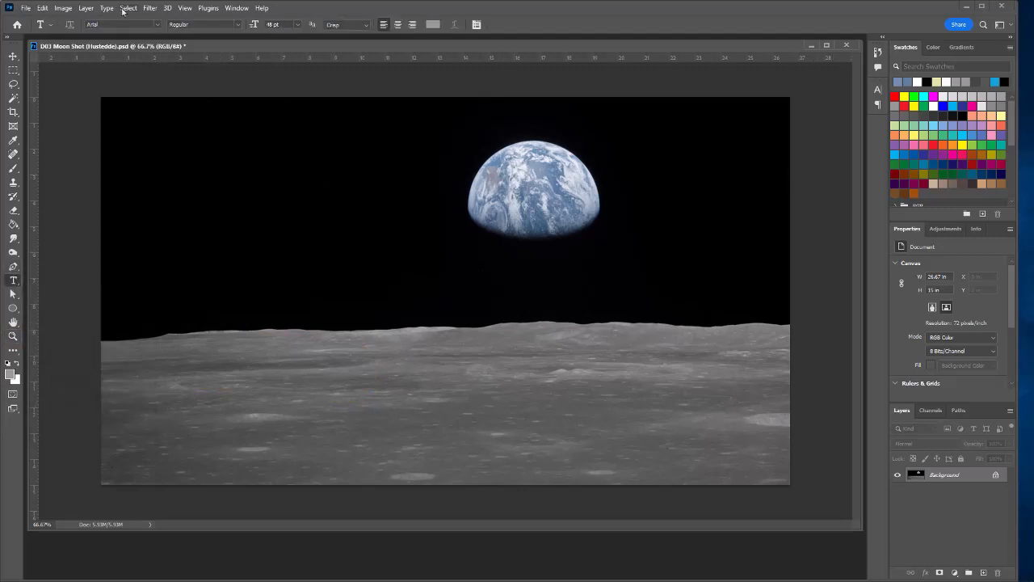
{"action": "left_click", "coordinate": [157, 24]}
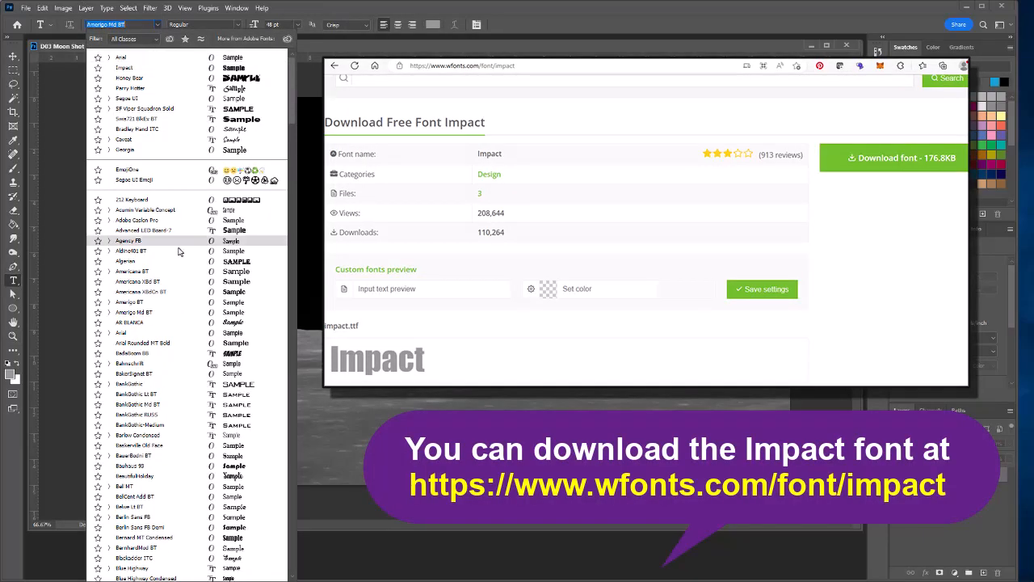
{"action": "left_click_drag", "start_coordinate": [292, 98], "coordinate": [302, 293]}
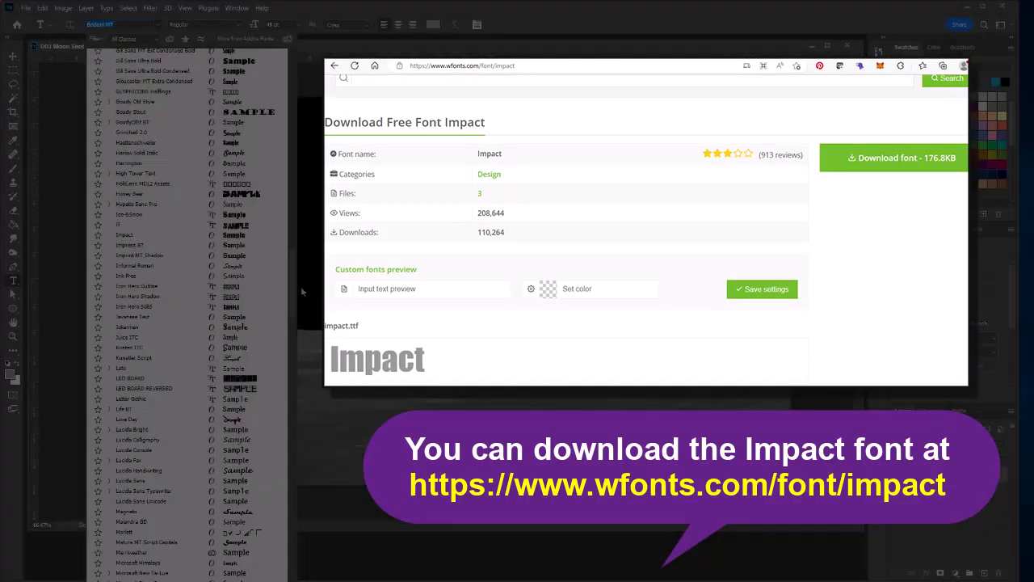
{"action": "left_click", "coordinate": [128, 235]}
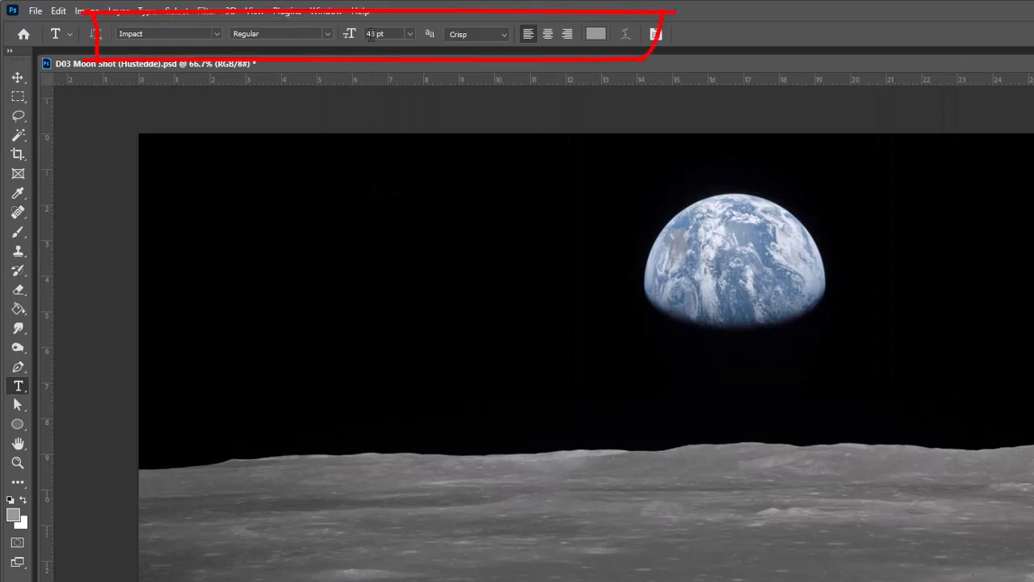
{"action": "left_click", "coordinate": [410, 34]}
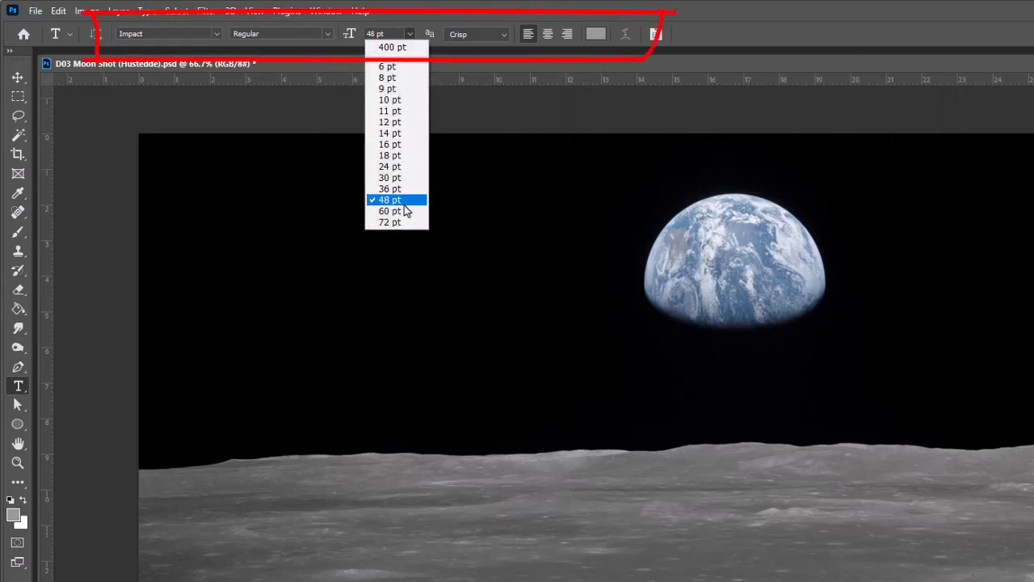
{"action": "left_click", "coordinate": [378, 35]}
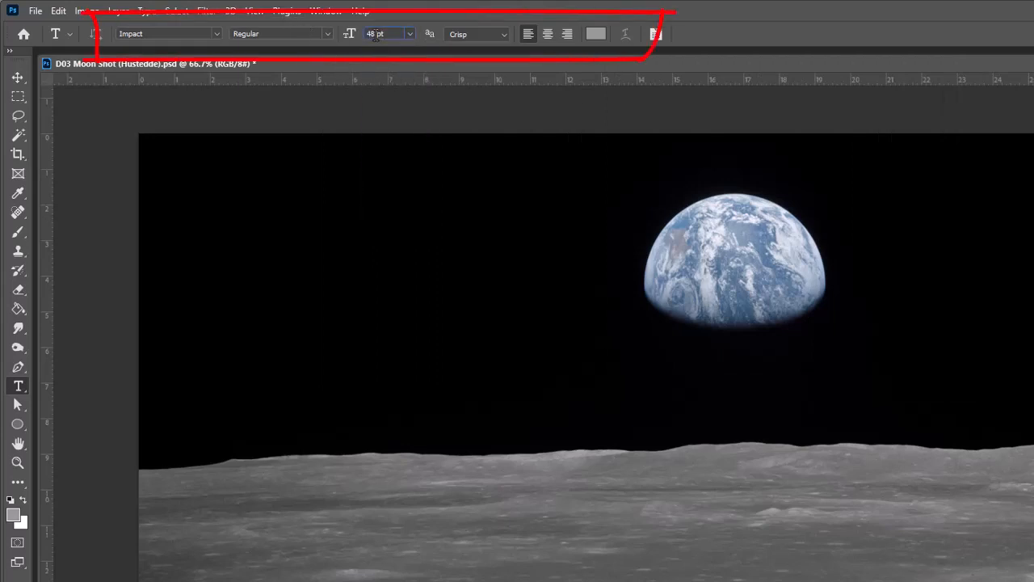
{"action": "left_click", "coordinate": [375, 35]}
{"action": "type", "text": "250"}
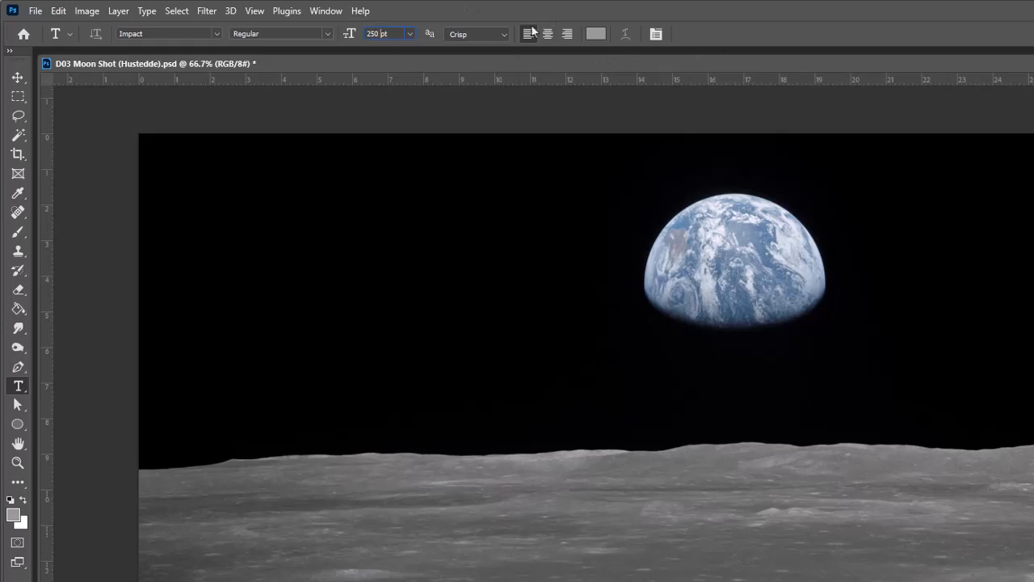
{"action": "key", "text": "Return"}
Step: Set the foreground and text color to a bright cyan with hue 185, saturation 77% and brightness 88%
{"action": "left_click", "coordinate": [13, 516]}
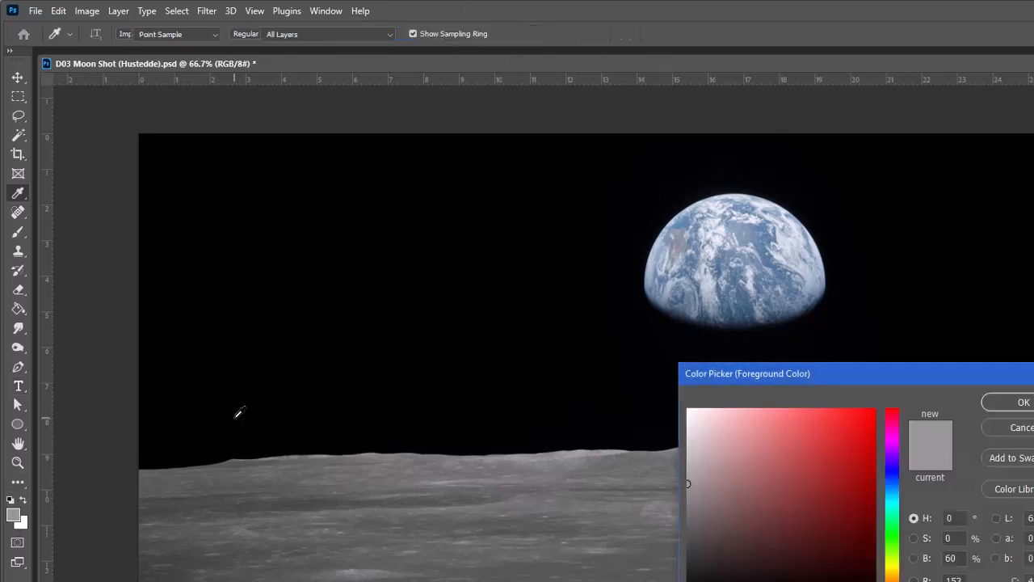
{"action": "left_click", "coordinate": [892, 500]}
{"action": "left_click", "coordinate": [832, 430]}
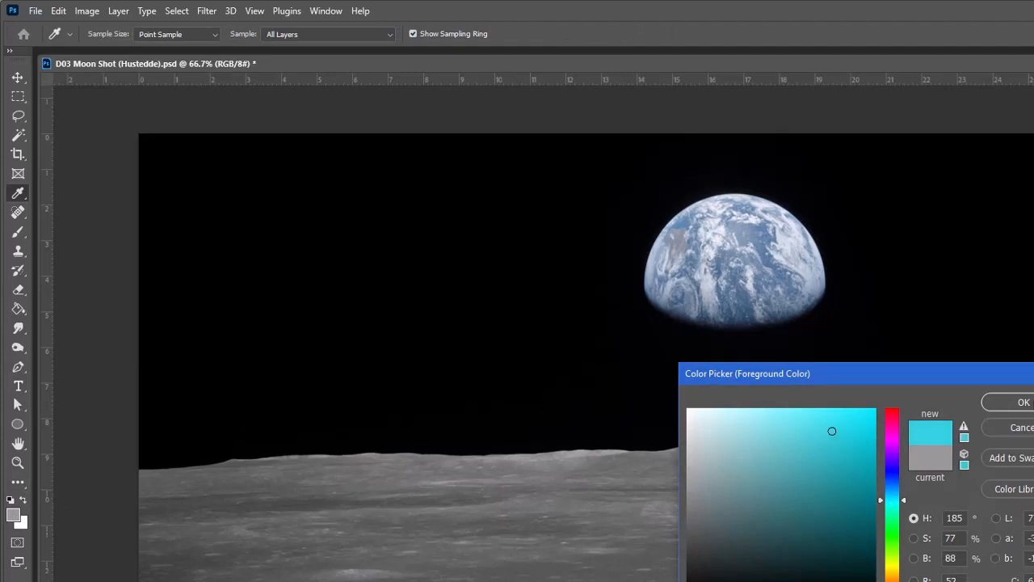
{"action": "key", "text": "Return"}
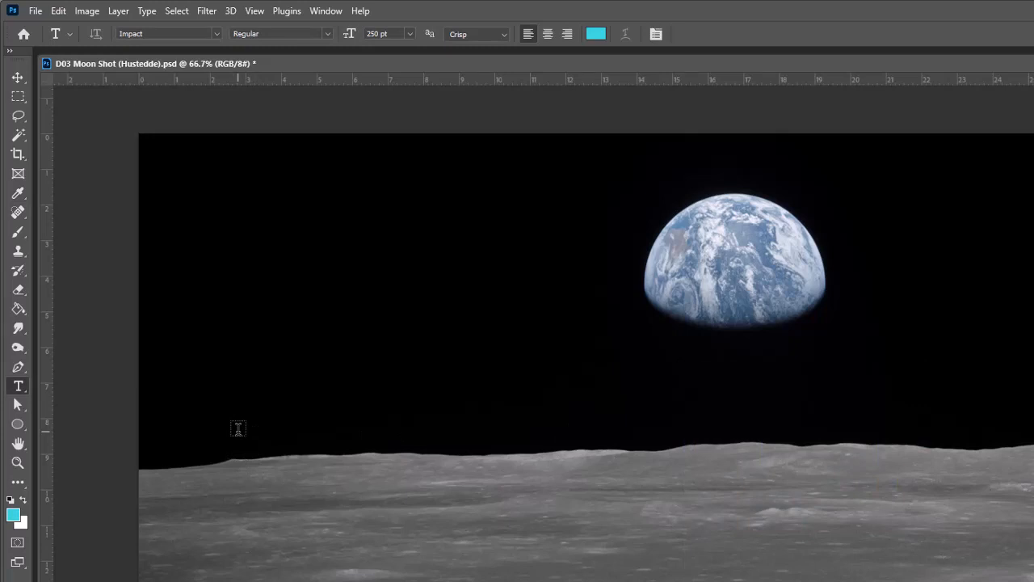
Step: Add the text "MOON SHOT" over the black sky, just above the lunar horizon
{"action": "left_click", "coordinate": [283, 407]}
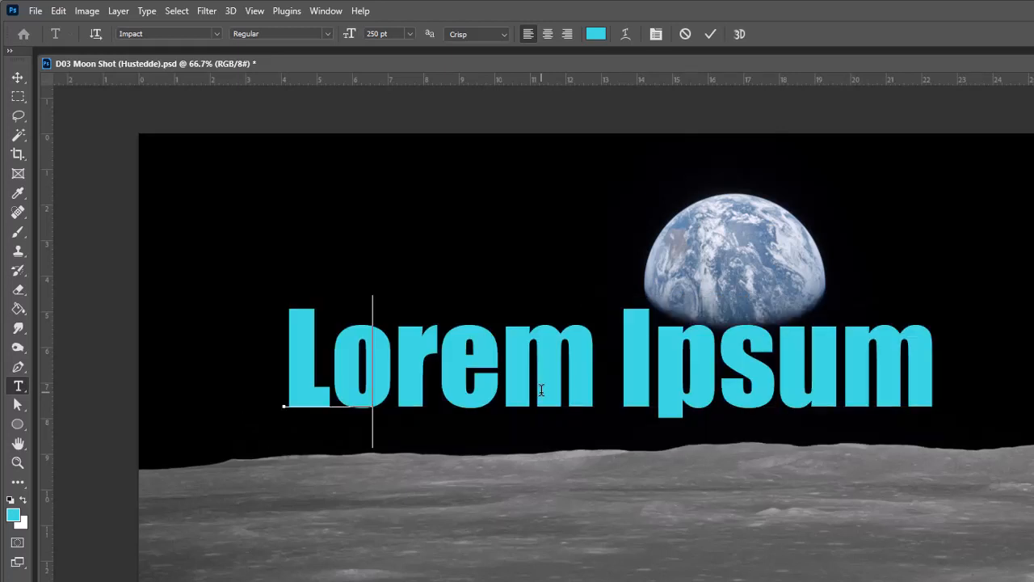
{"action": "type", "text": "MOON S"}
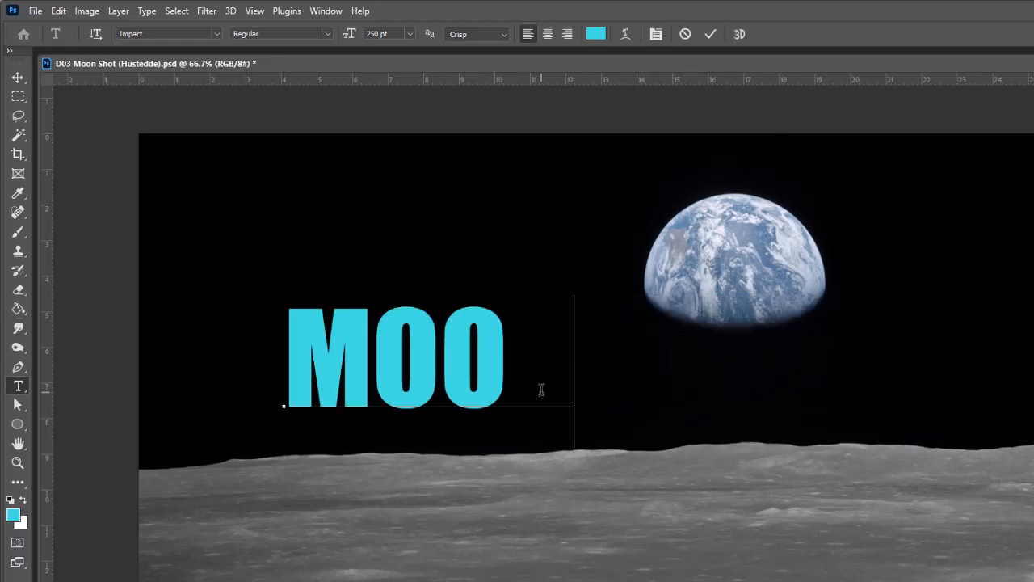
{"action": "type", "text": "HOT"}
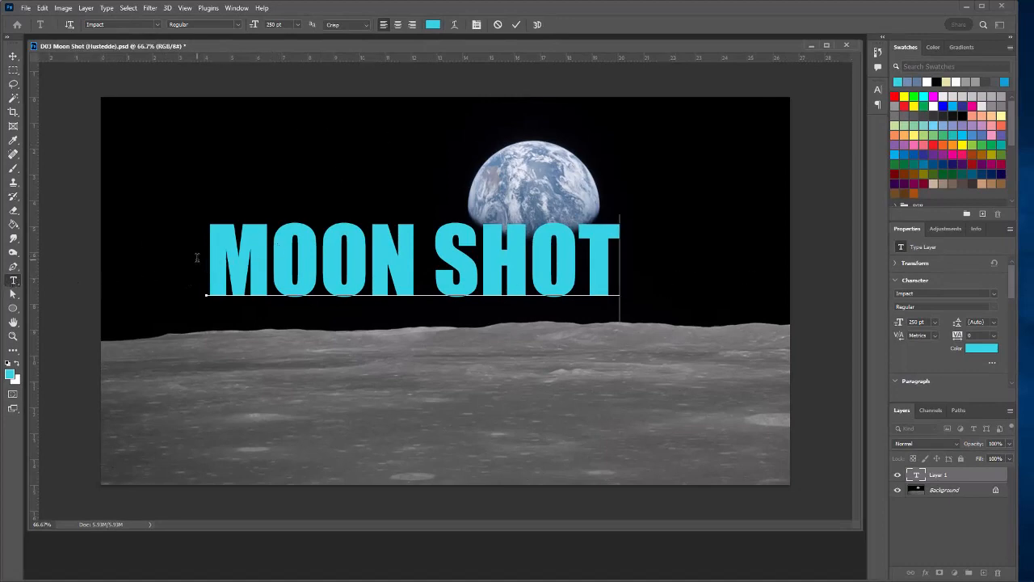
Step: Enlarge the MOON SHOT text to 350 pt and move it down and left so it overlaps the lunar horizon
{"action": "left_click_drag", "start_coordinate": [210, 258], "coordinate": [547, 179]}
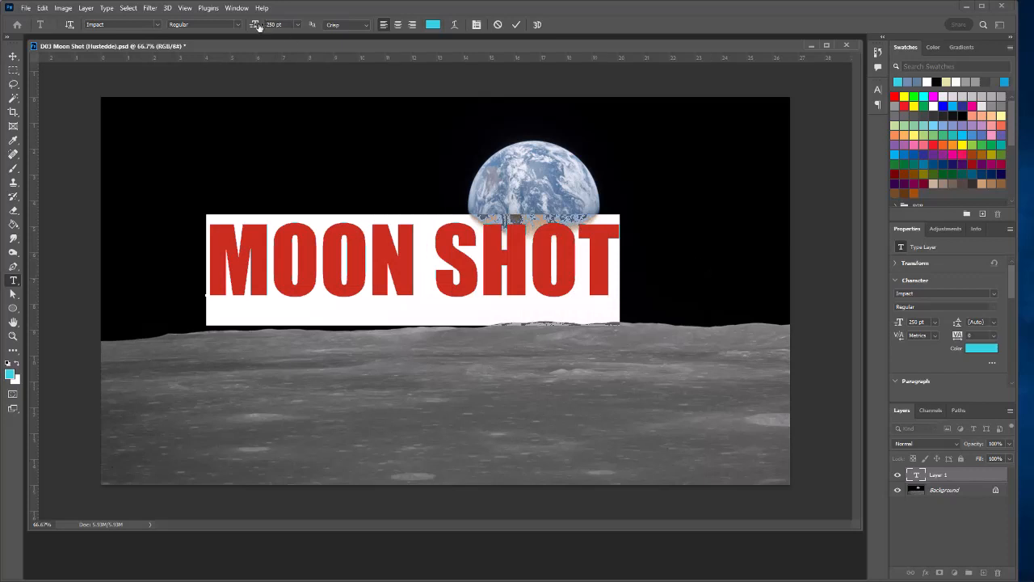
{"action": "left_click_drag", "start_coordinate": [259, 27], "coordinate": [312, 39]}
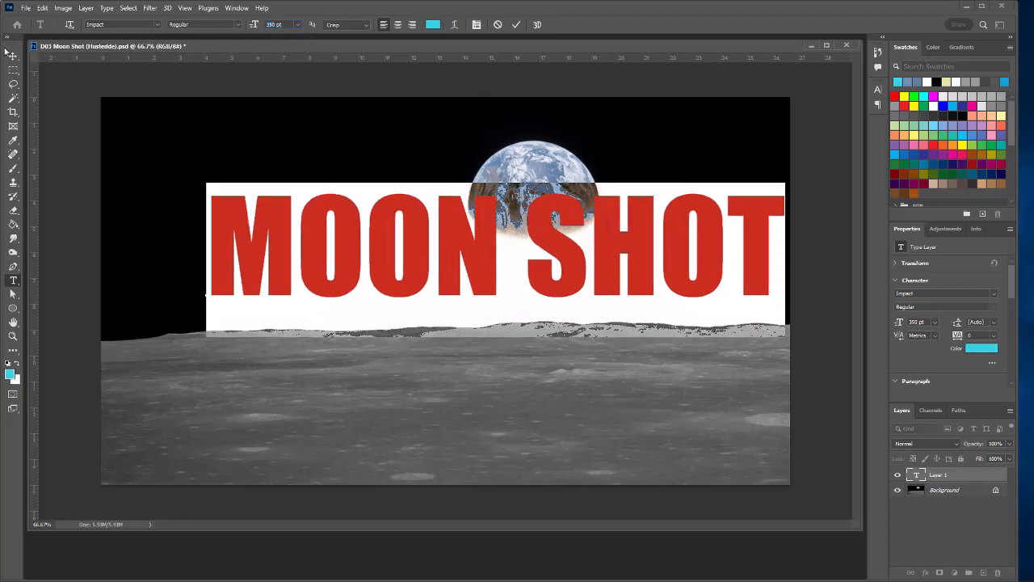
{"action": "left_click", "coordinate": [13, 56]}
{"action": "left_click_drag", "start_coordinate": [461, 252], "coordinate": [411, 296]}
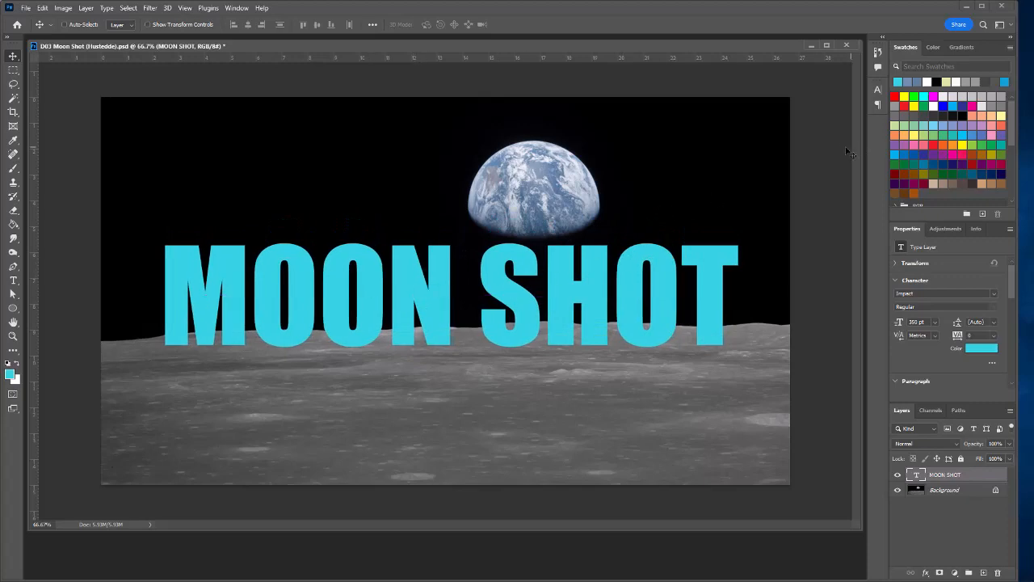
Step: Tighten the letter spacing of the MOON SHOT title by setting its tracking to -50
{"action": "left_click", "coordinate": [878, 90]}
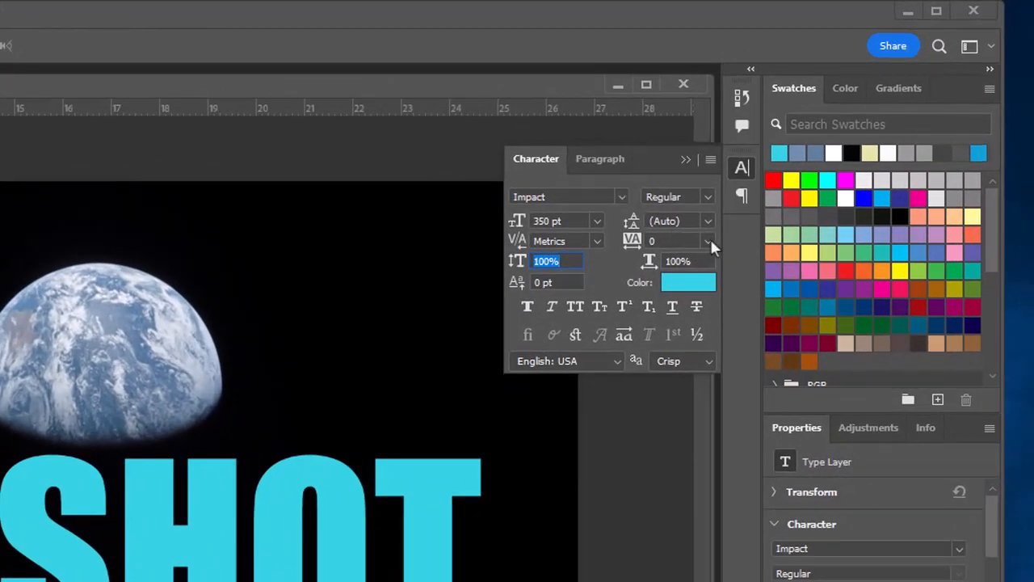
{"action": "left_click", "coordinate": [708, 241]}
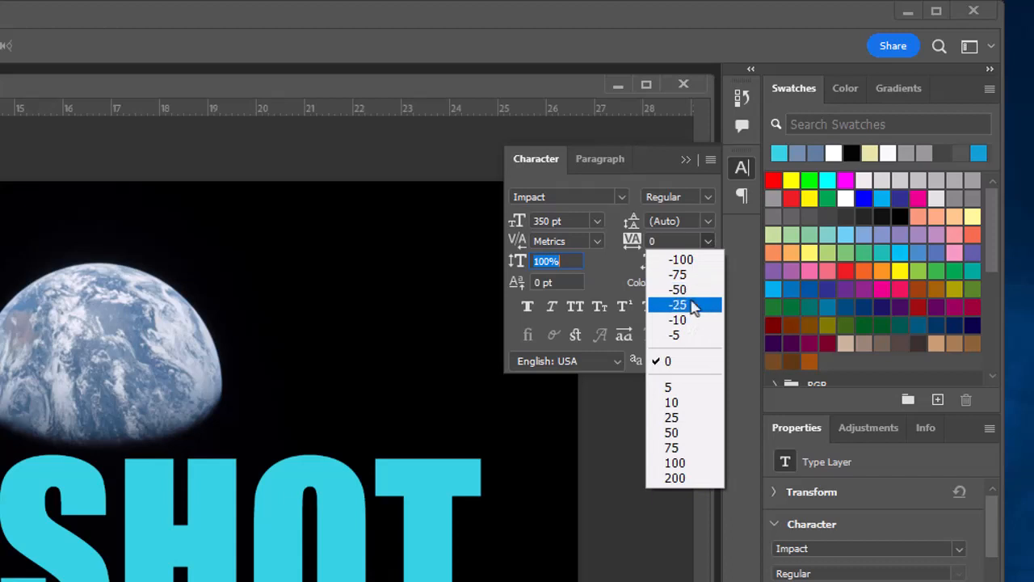
{"action": "left_click", "coordinate": [691, 275]}
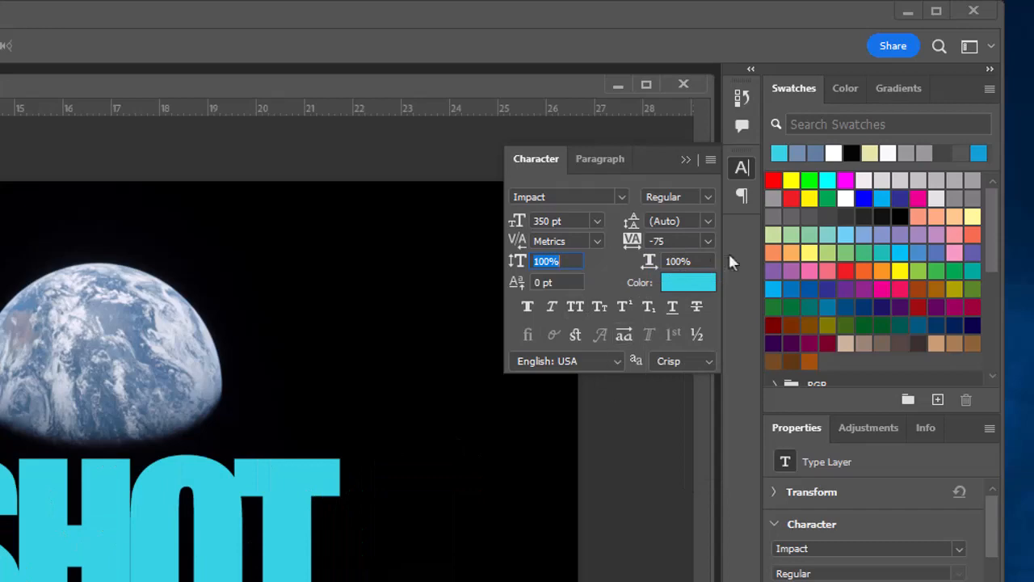
{"action": "left_click", "coordinate": [705, 241]}
{"action": "left_click", "coordinate": [681, 288]}
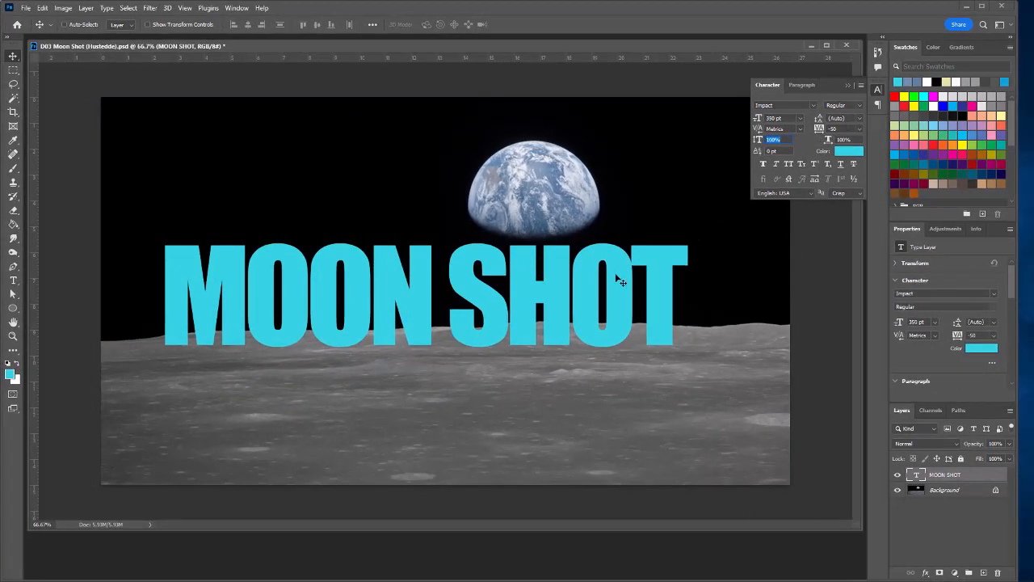
Step: Increase the title's font size to 400 pt and shift it slightly down and left to center it below the Earth
{"action": "left_click", "coordinate": [13, 280]}
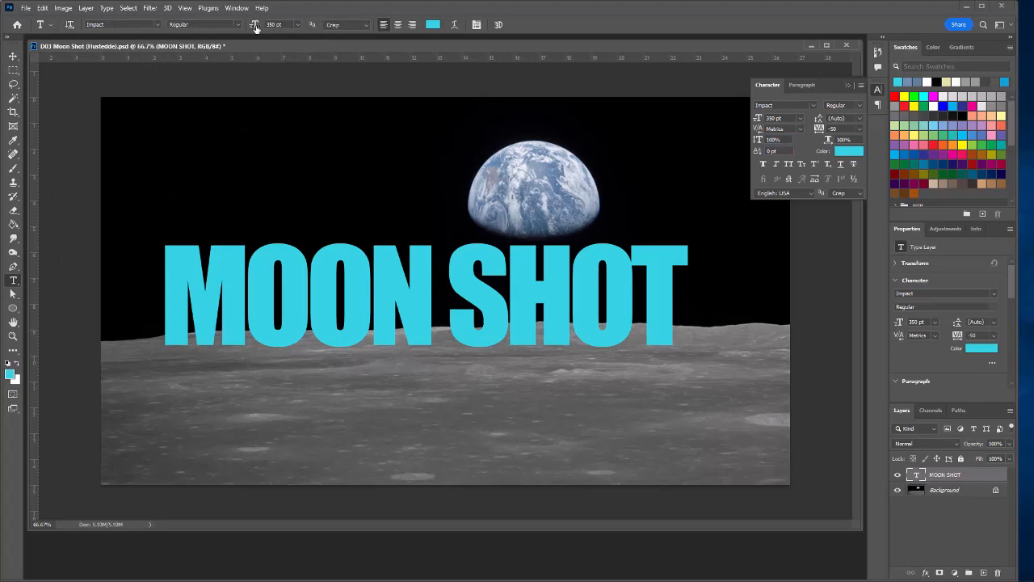
{"action": "left_click_drag", "start_coordinate": [257, 27], "coordinate": [286, 25]}
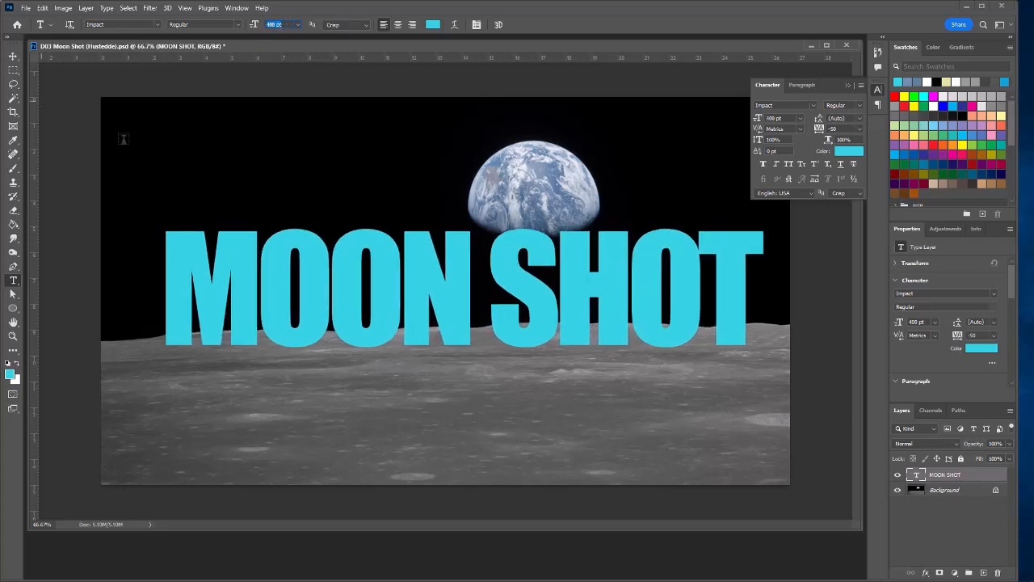
{"action": "key", "text": "v"}
{"action": "left_click_drag", "start_coordinate": [465, 305], "coordinate": [448, 326]}
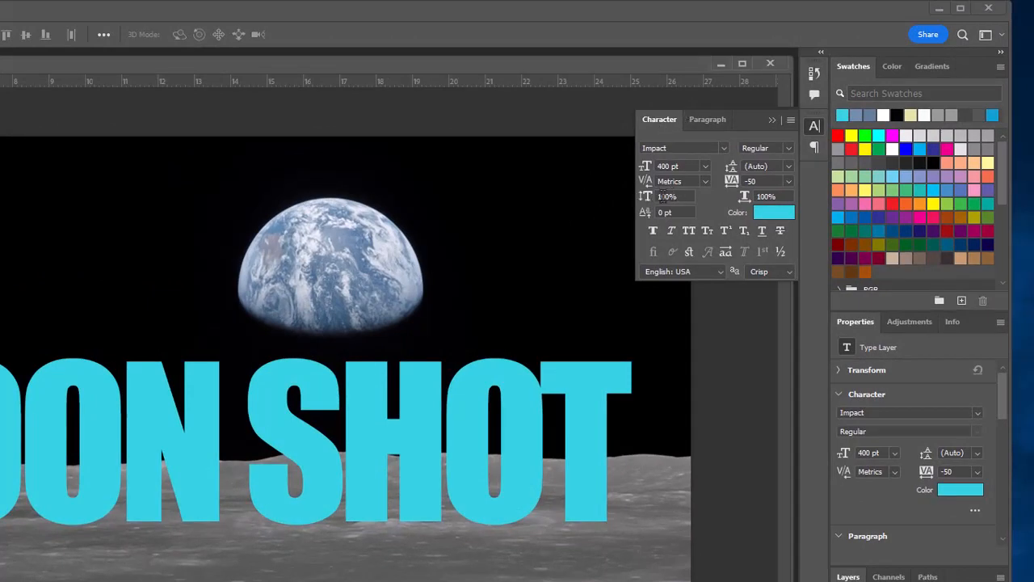
Step: Stretch the MOON SHOT title's letters taller by setting the vertical scale to 150%
{"action": "left_click", "coordinate": [670, 196]}
{"action": "key", "text": "BackSpace"}
{"action": "type", "text": "5"}
{"action": "key", "text": "Return"}
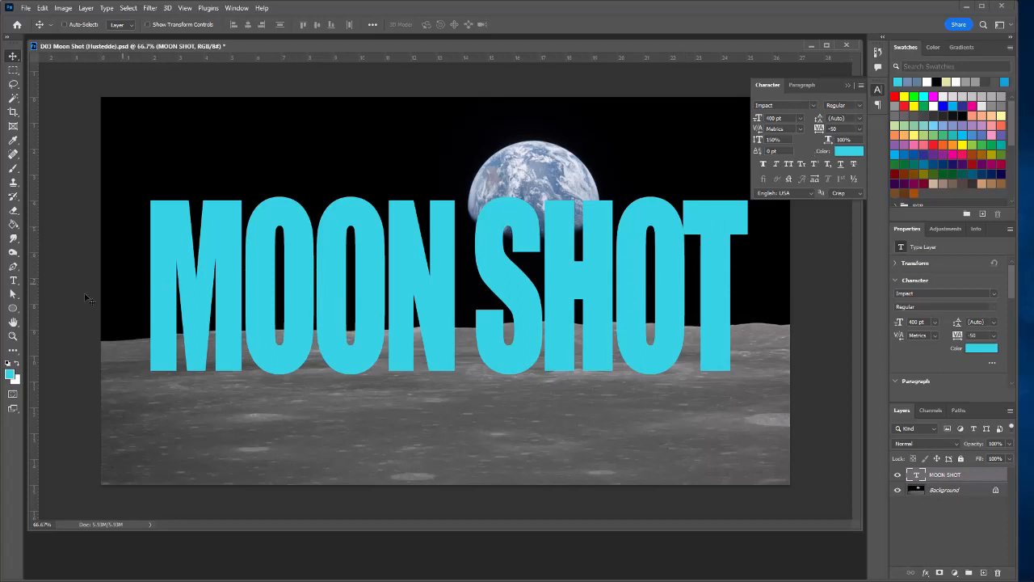
Step: Widen the gap between the O and T of SHOT by setting their kerning to 20
{"action": "left_click", "coordinate": [13, 280]}
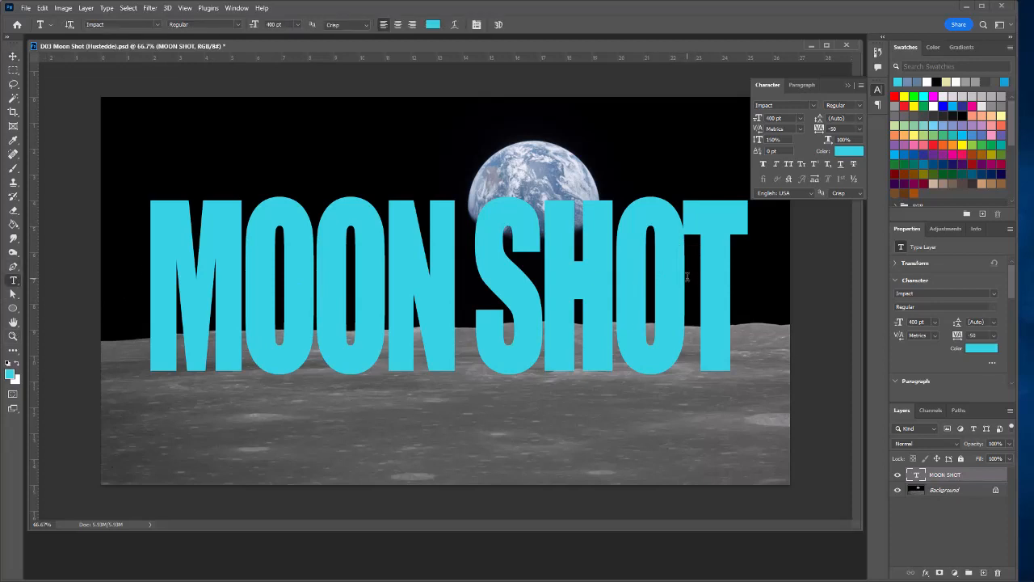
{"action": "left_click", "coordinate": [687, 276]}
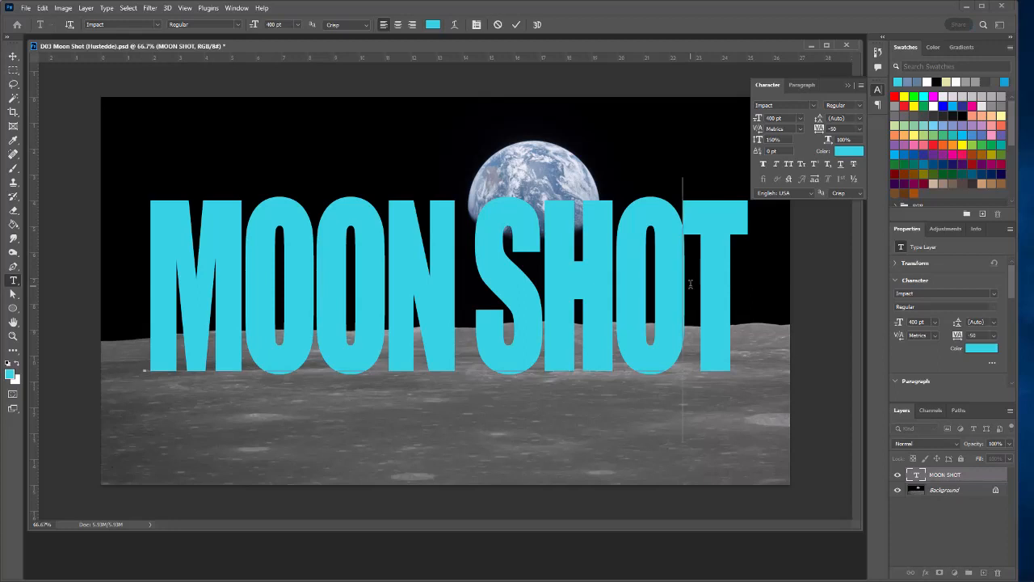
{"action": "key", "text": "alt+Right"}
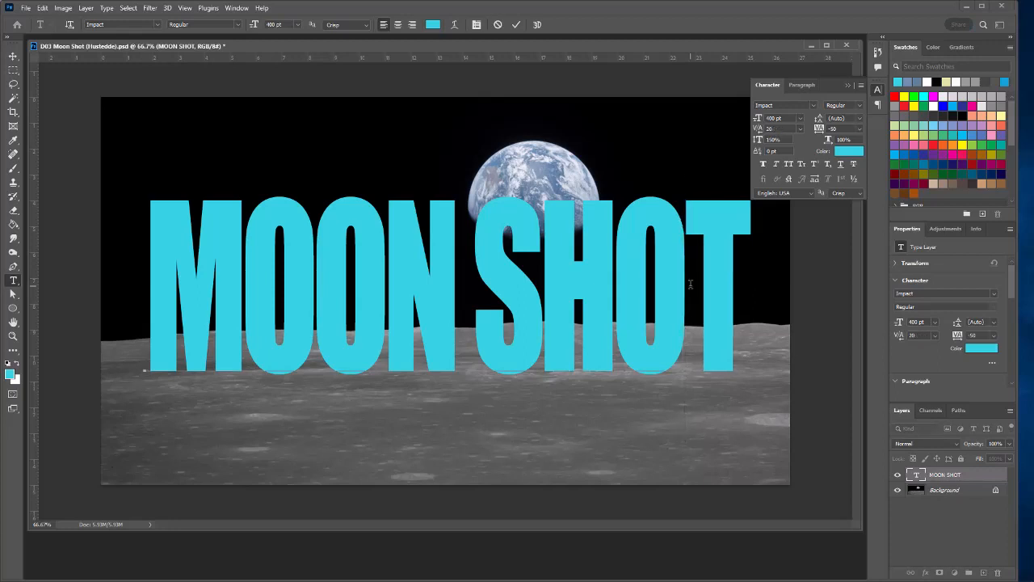
{"action": "key", "text": "alt+Right"}
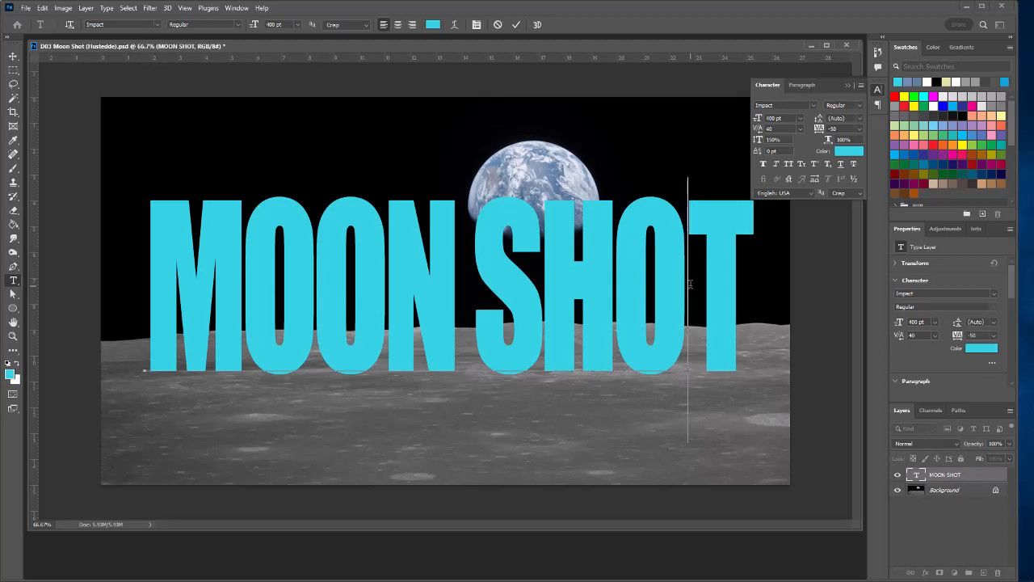
{"action": "key", "text": "alt+Left"}
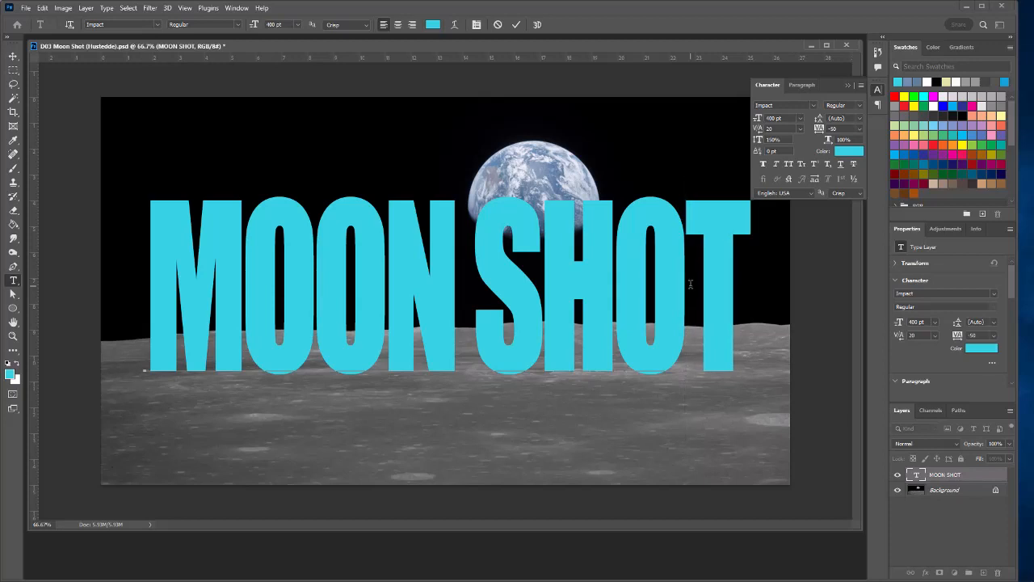
{"action": "key", "text": "ctrl+Return"}
Step: Move the whole title about 0.17 in left and 0.17 in down
{"action": "key", "text": "v"}
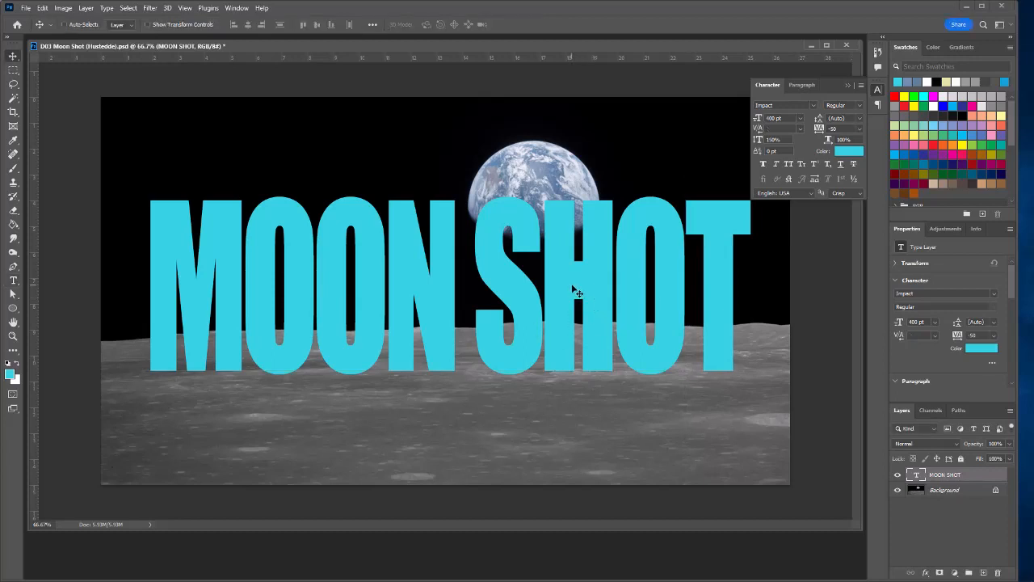
{"action": "left_click_drag", "start_coordinate": [580, 295], "coordinate": [574, 293]}
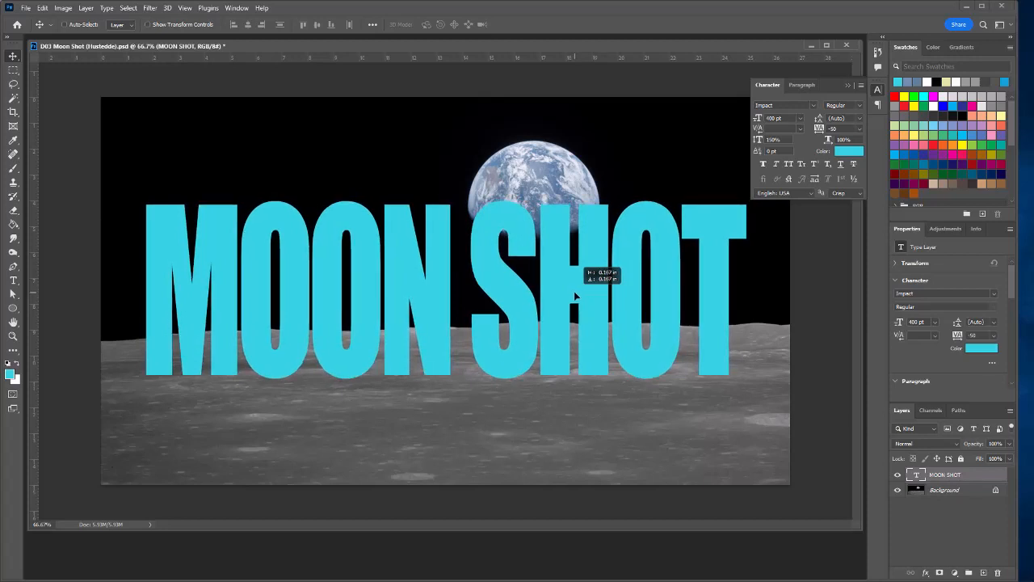
{"action": "left_click_drag", "start_coordinate": [575, 294], "coordinate": [574, 294]}
Step: Bring the Apollo 17 launch photo's window to the front and resize the image to 2000 x 2000 pixels
{"action": "left_click", "coordinate": [237, 8]}
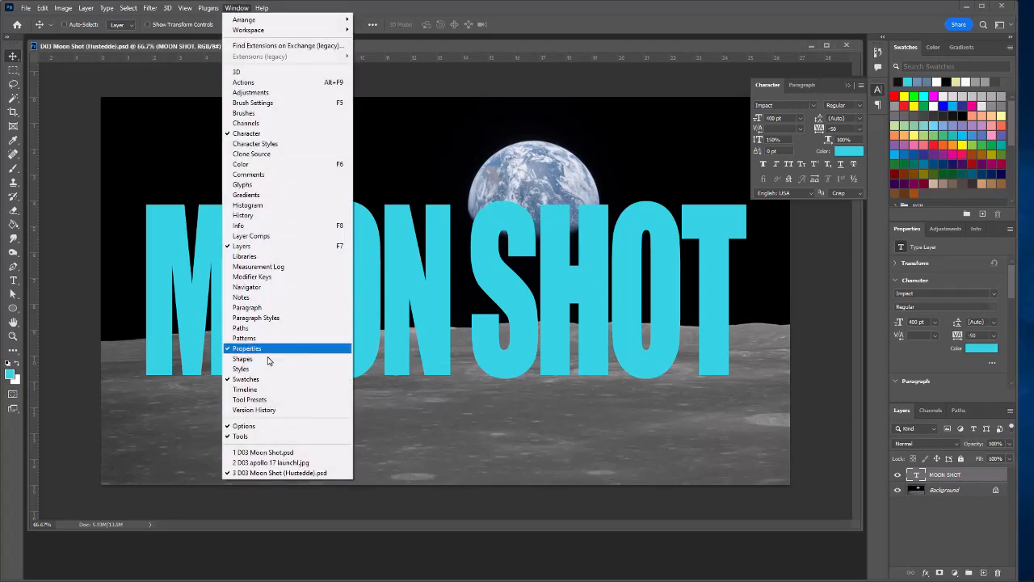
{"action": "left_click", "coordinate": [280, 464]}
{"action": "left_click_drag", "start_coordinate": [616, 85], "coordinate": [312, 78]}
{"action": "left_click", "coordinate": [63, 8]}
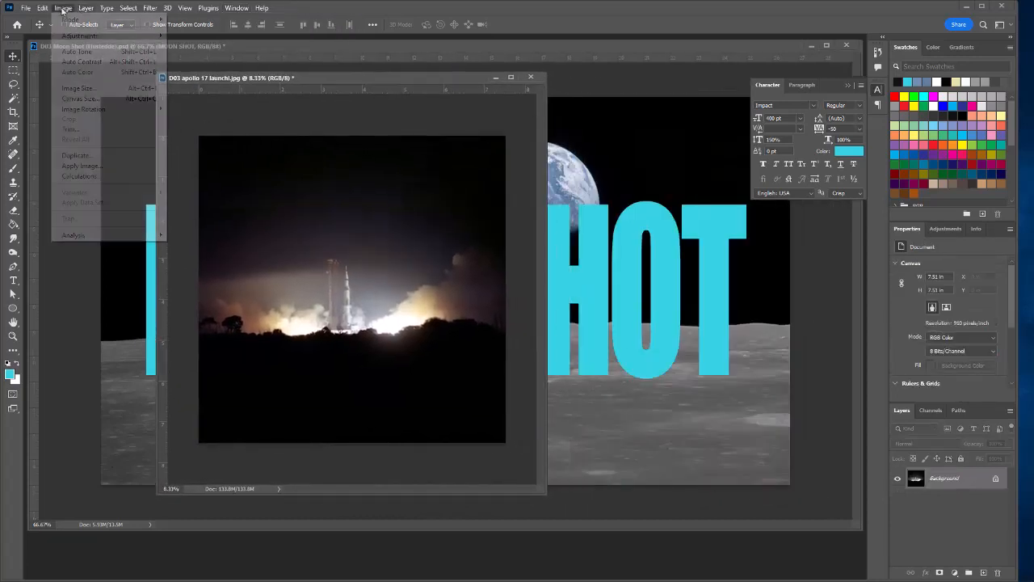
{"action": "left_click", "coordinate": [78, 88]}
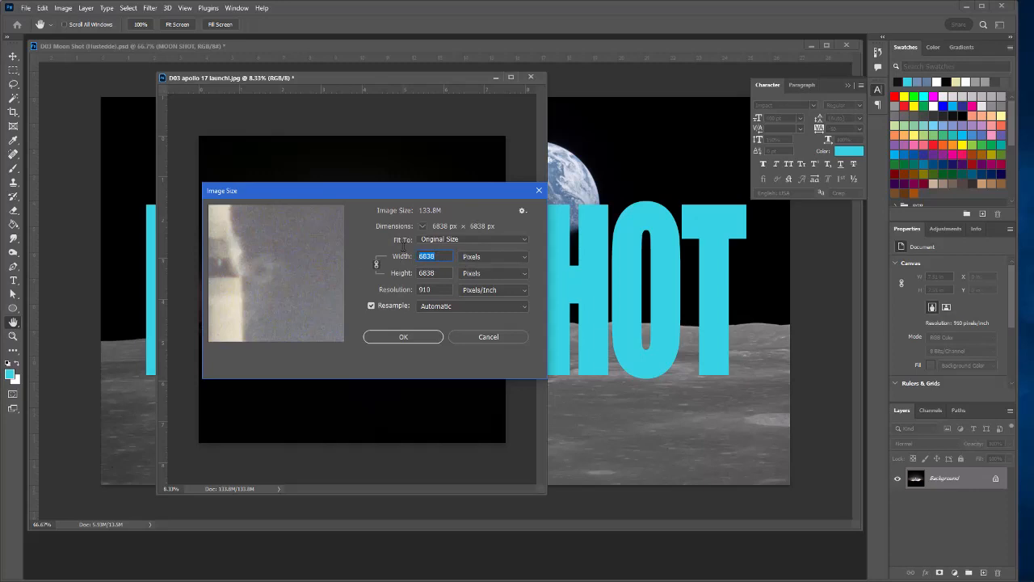
{"action": "type", "text": "2"}
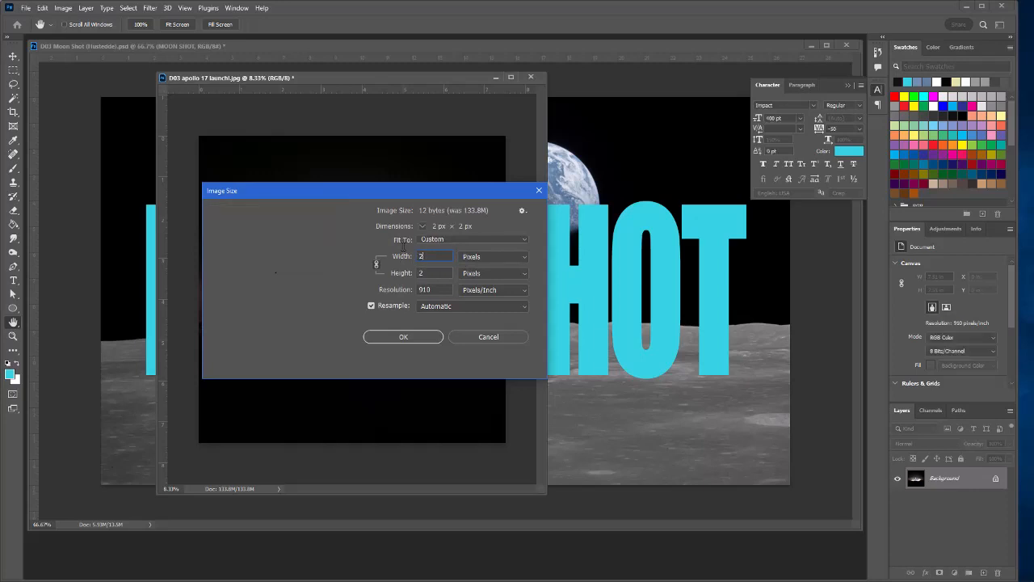
{"action": "type", "text": "00"}
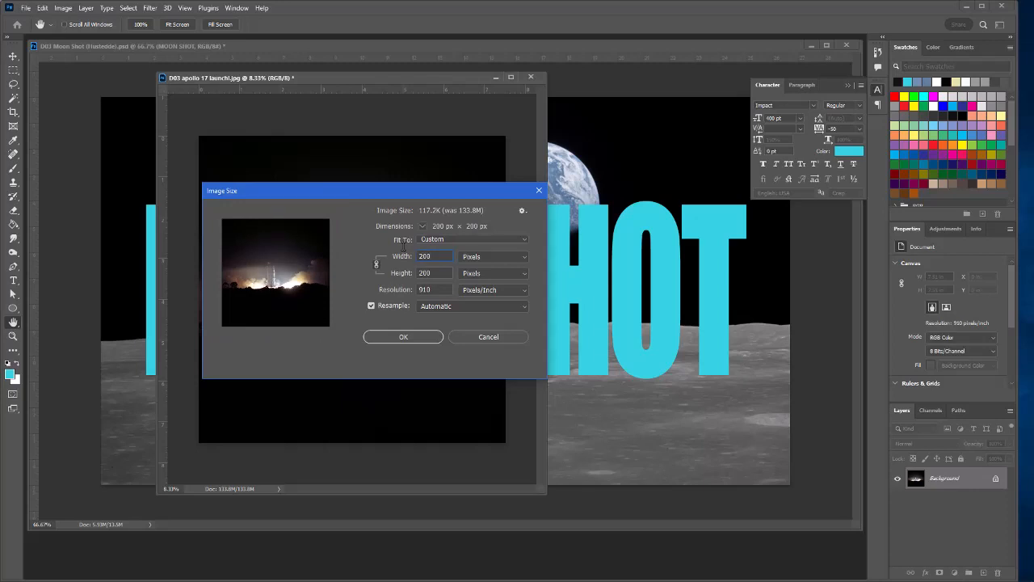
{"action": "type", "text": "0"}
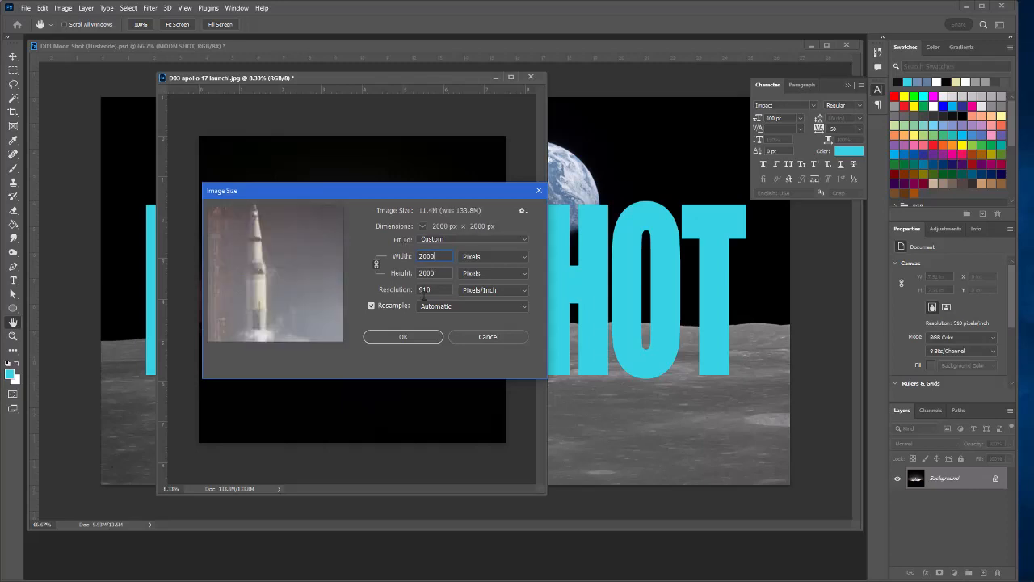
{"action": "left_click", "coordinate": [417, 341]}
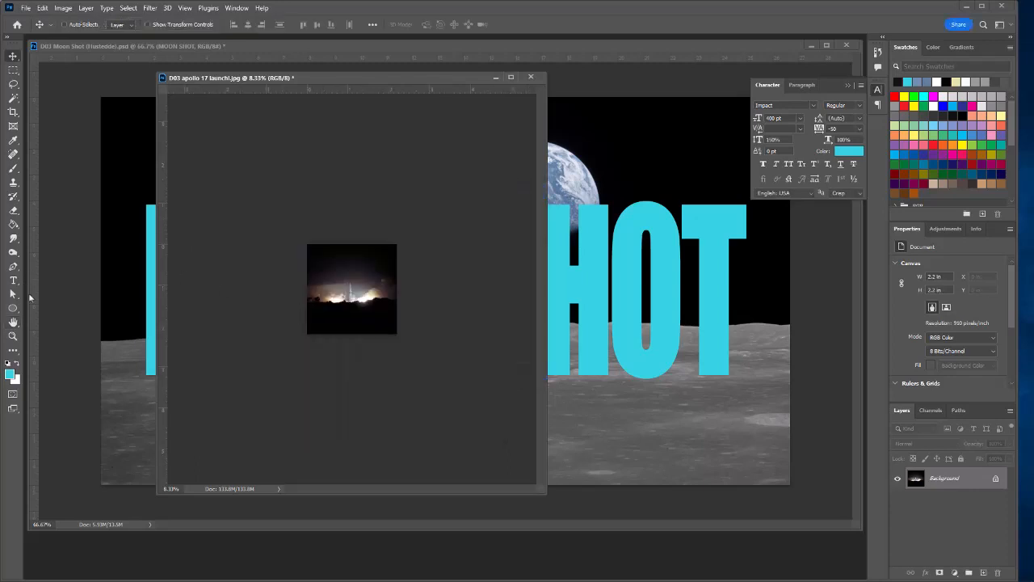
Step: Select a full-width band around the rocket launch with the Rectangular Marquee in Normal style, including some ground below, and copy it
{"action": "left_click", "coordinate": [12, 336]}
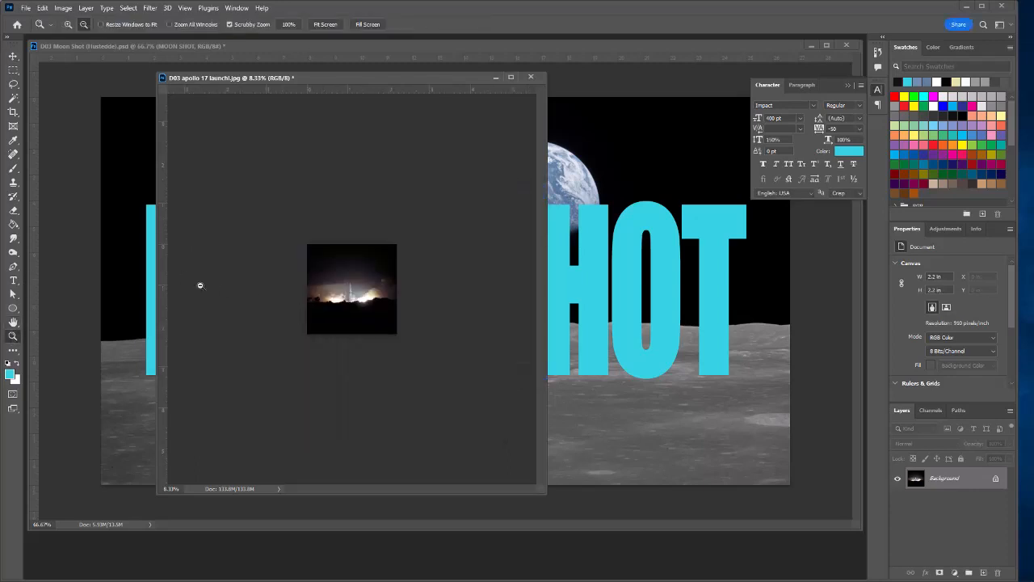
{"action": "left_click", "coordinate": [353, 287]}
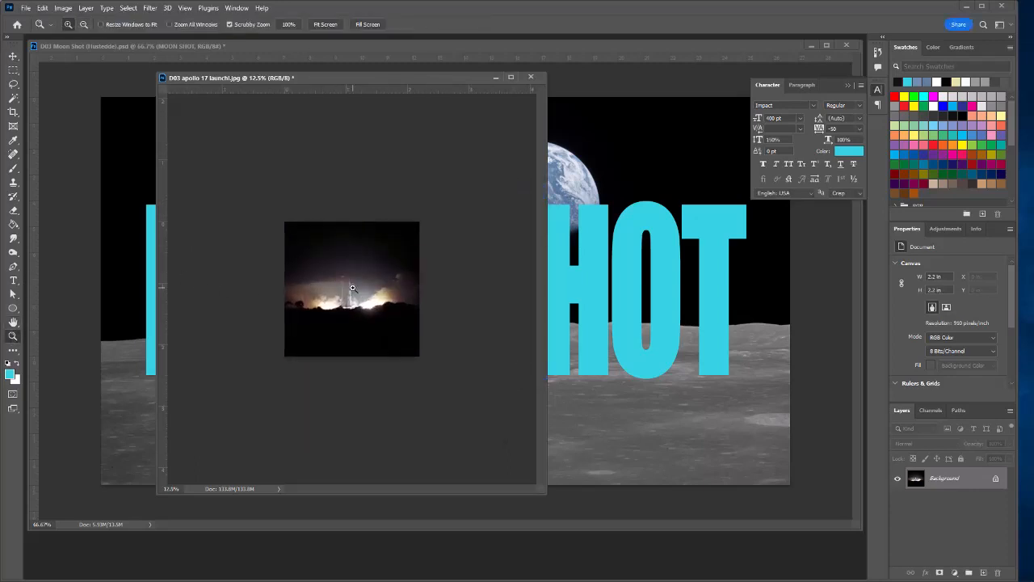
{"action": "left_click", "coordinate": [353, 288]}
{"action": "left_click", "coordinate": [352, 288]}
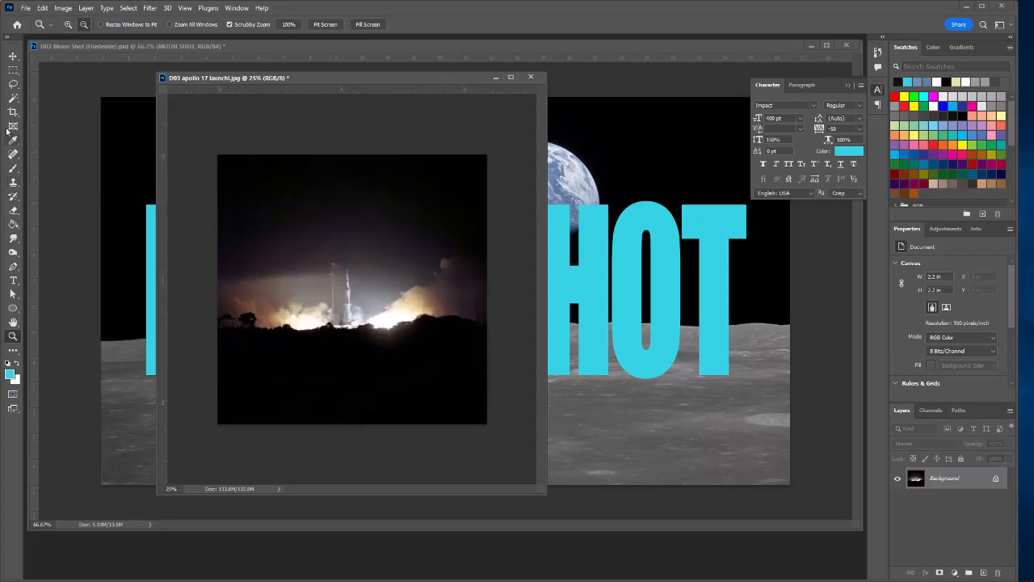
{"action": "left_click", "coordinate": [13, 72]}
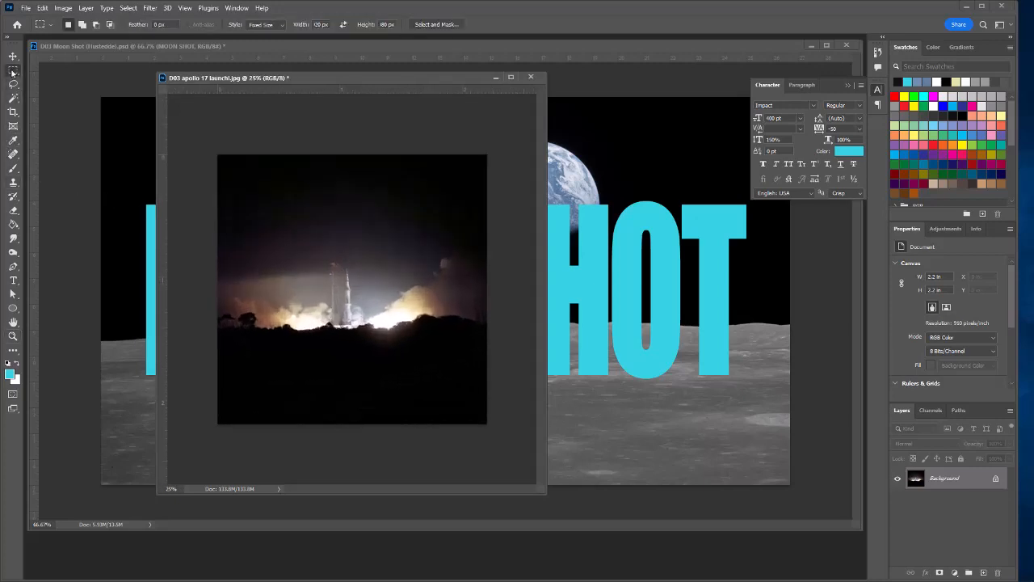
{"action": "left_click", "coordinate": [279, 27]}
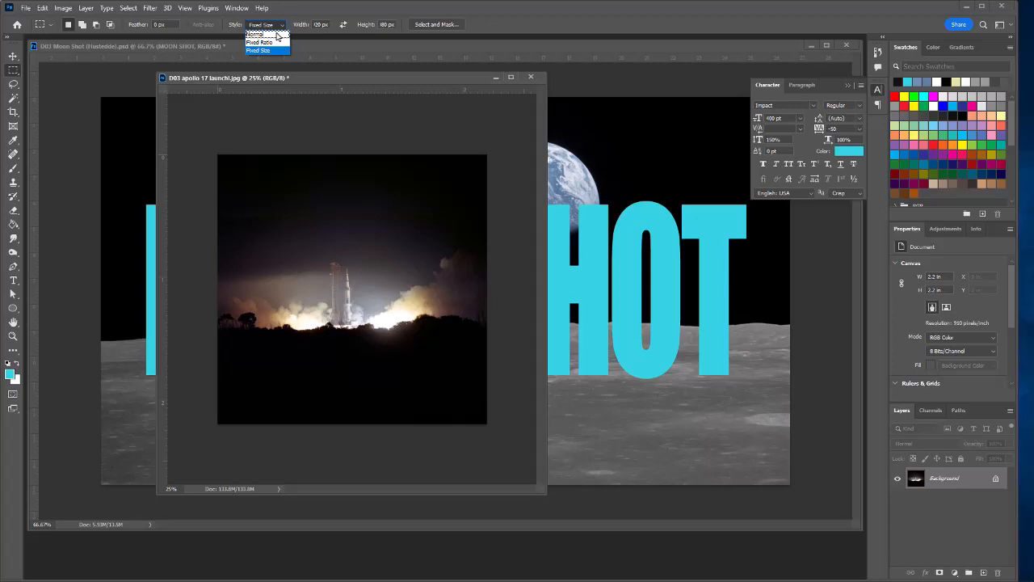
{"action": "left_click", "coordinate": [275, 35]}
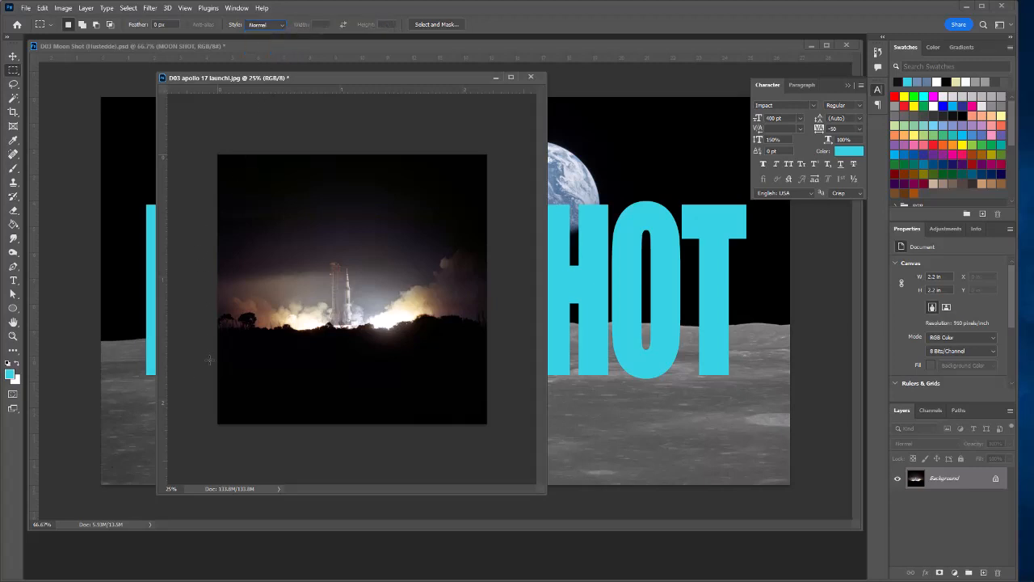
{"action": "left_click_drag", "start_coordinate": [471, 224], "coordinate": [510, 226]}
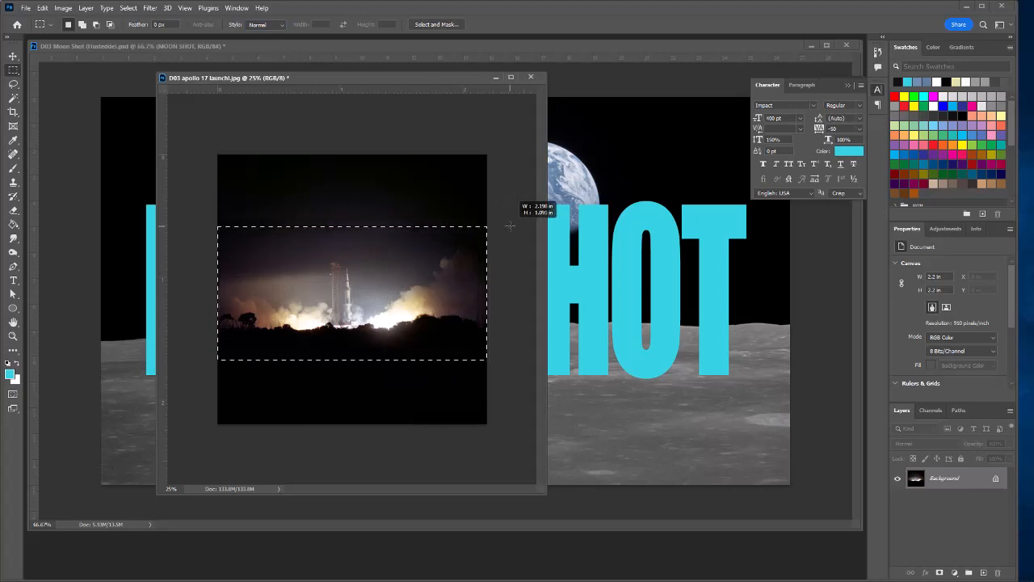
{"action": "left_click_drag", "start_coordinate": [510, 226], "coordinate": [511, 230]}
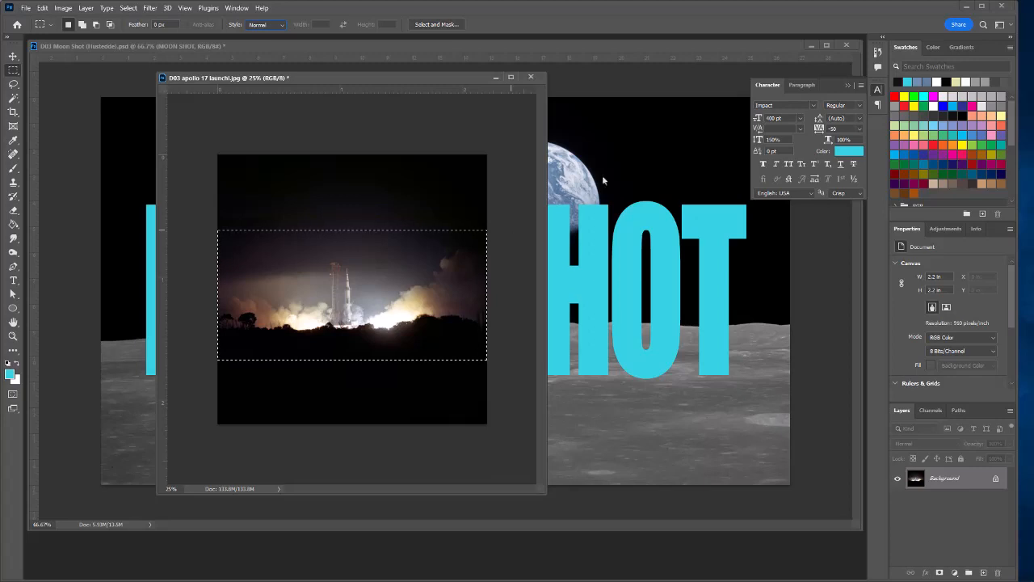
{"action": "left_click", "coordinate": [42, 8]}
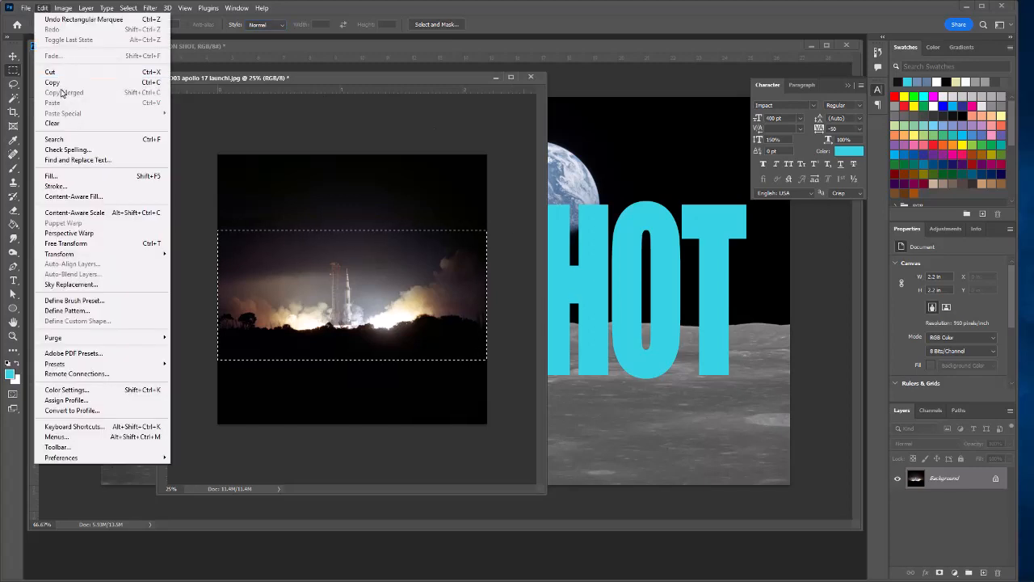
{"action": "left_click", "coordinate": [56, 84]}
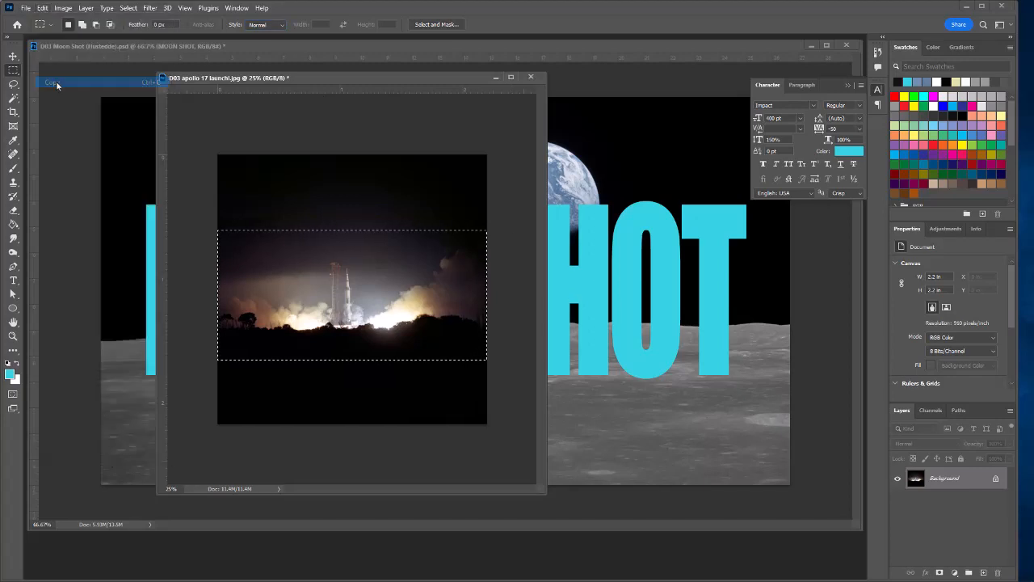
Step: Paste the copied launch band into the Moon Shot document and lower its layer opacity to 78%
{"action": "left_click", "coordinate": [591, 125]}
{"action": "left_click", "coordinate": [42, 8]}
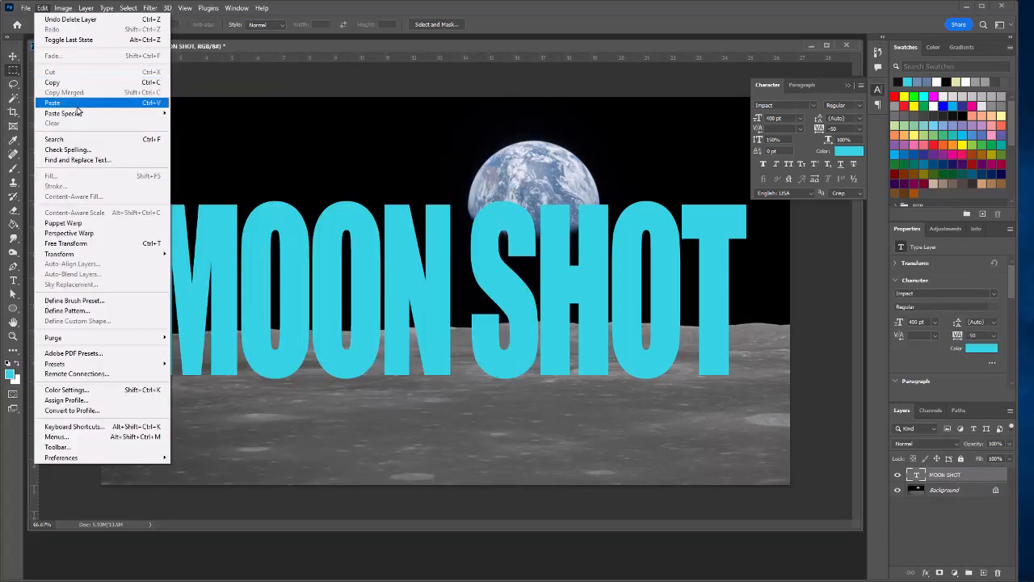
{"action": "left_click", "coordinate": [77, 103]}
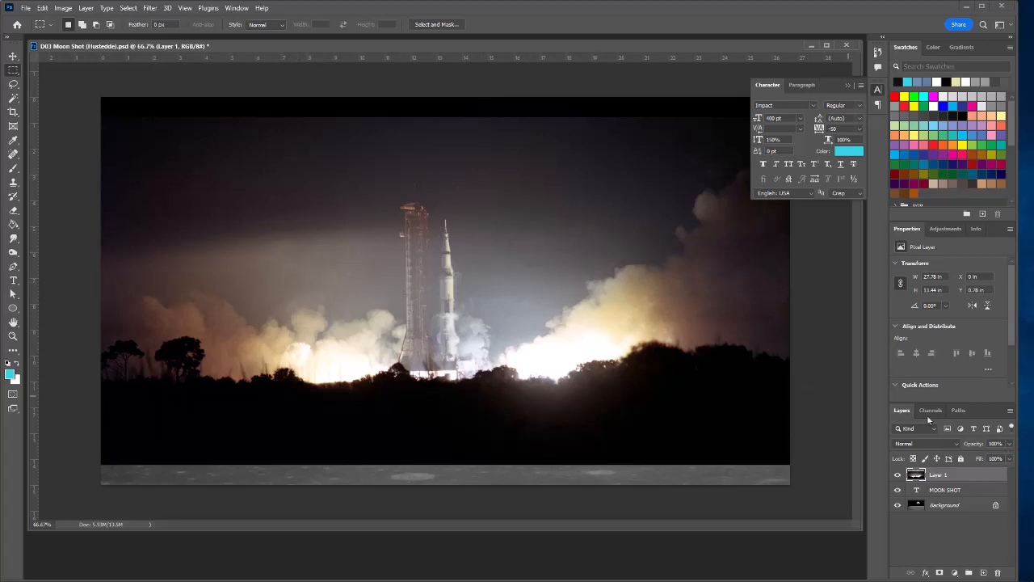
{"action": "left_click", "coordinate": [1010, 444]}
{"action": "mouse_move", "coordinate": [1009, 457]}
{"action": "left_mouse_down"}
{"action": "mouse_move", "coordinate": [980, 458]}
{"action": "mouse_move", "coordinate": [997, 458]}
{"action": "left_mouse_up"}
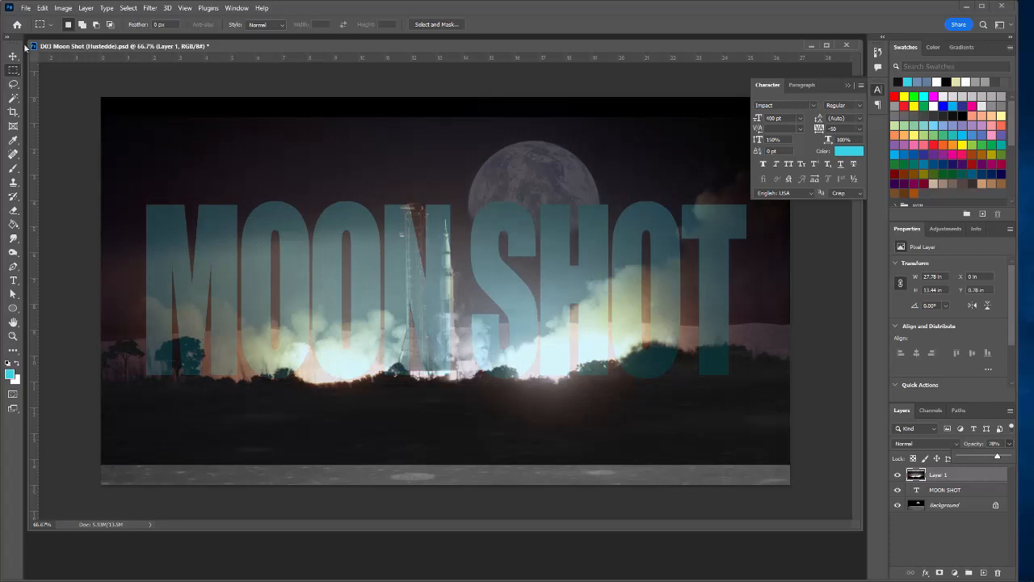
Step: Scale the launch layer to about 26.21 x 12.69 in and move it so it covers the title with the rocket inside the N
{"action": "left_click", "coordinate": [42, 8]}
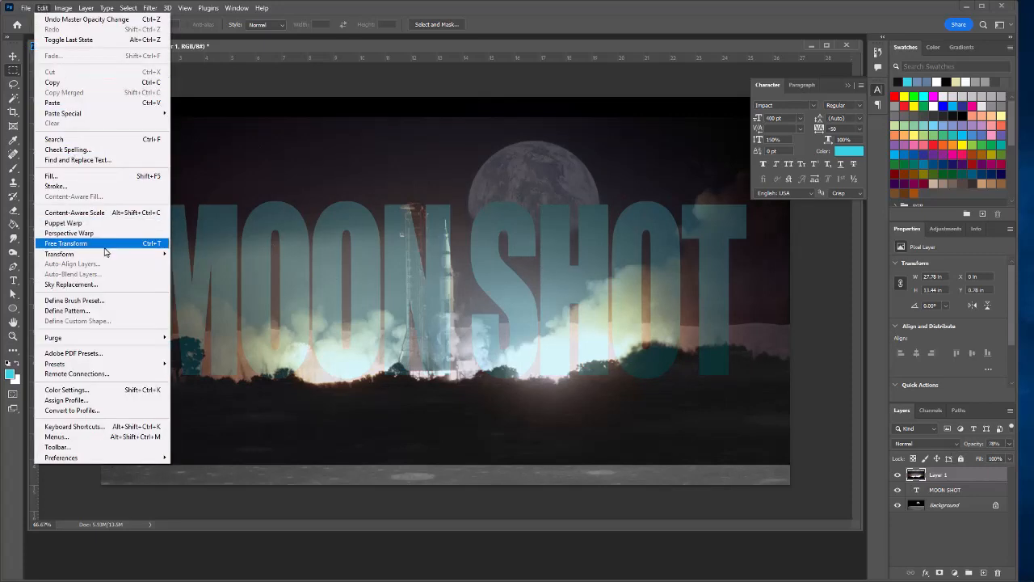
{"action": "mouse_move", "coordinate": [106, 263]}
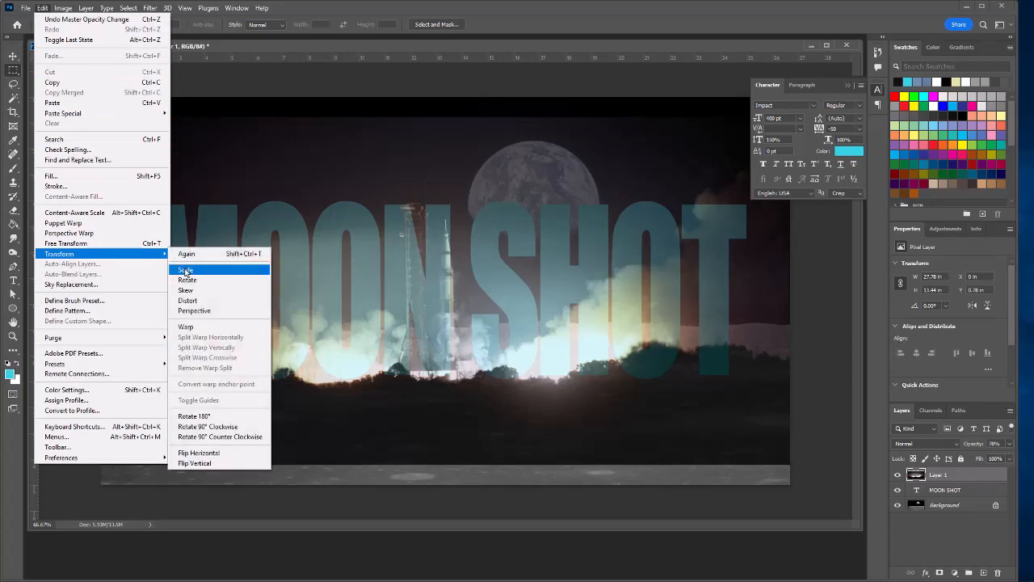
{"action": "left_click", "coordinate": [186, 268]}
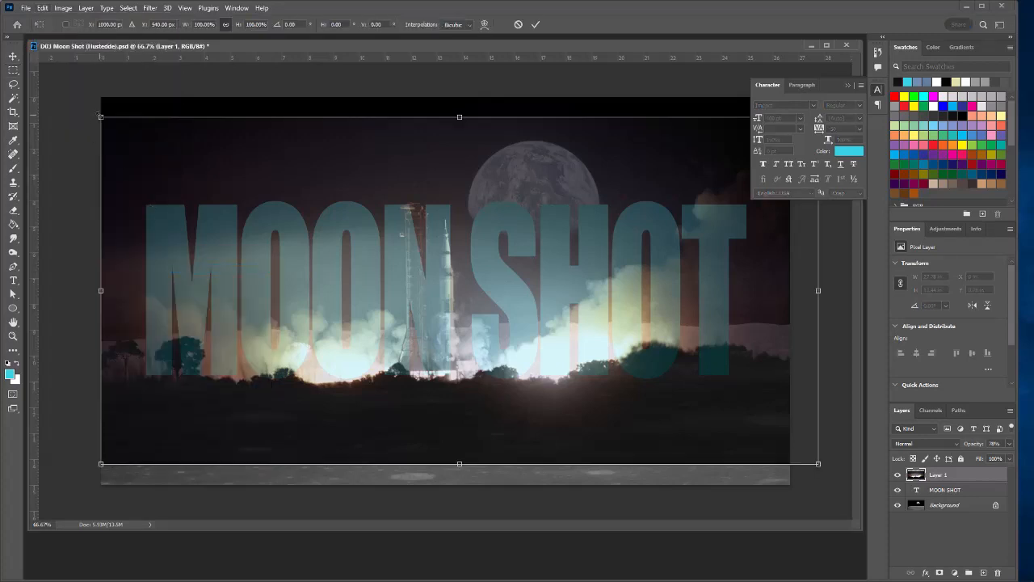
{"action": "left_click_drag", "start_coordinate": [100, 115], "coordinate": [154, 143]}
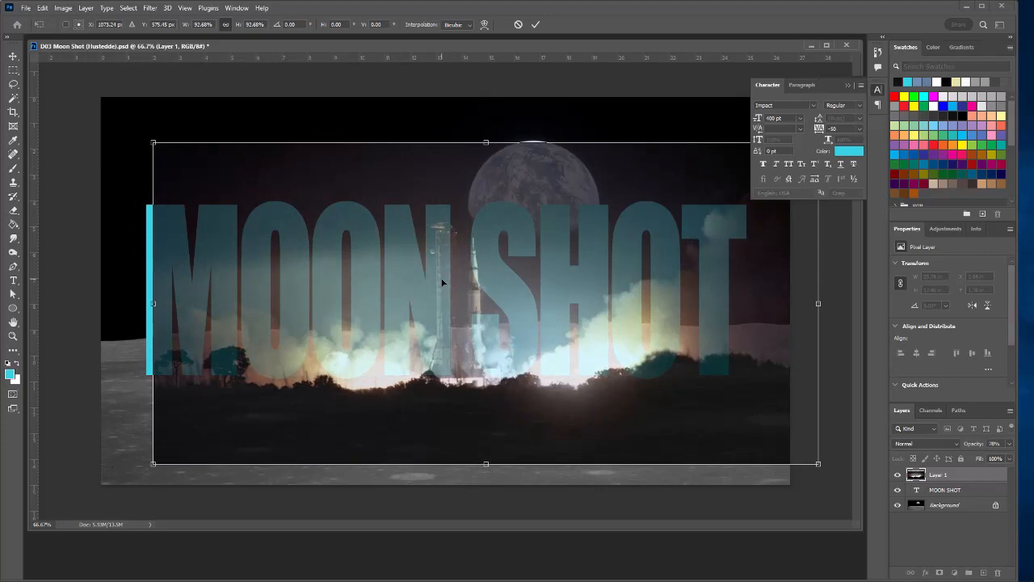
{"action": "left_click_drag", "start_coordinate": [440, 281], "coordinate": [404, 256]}
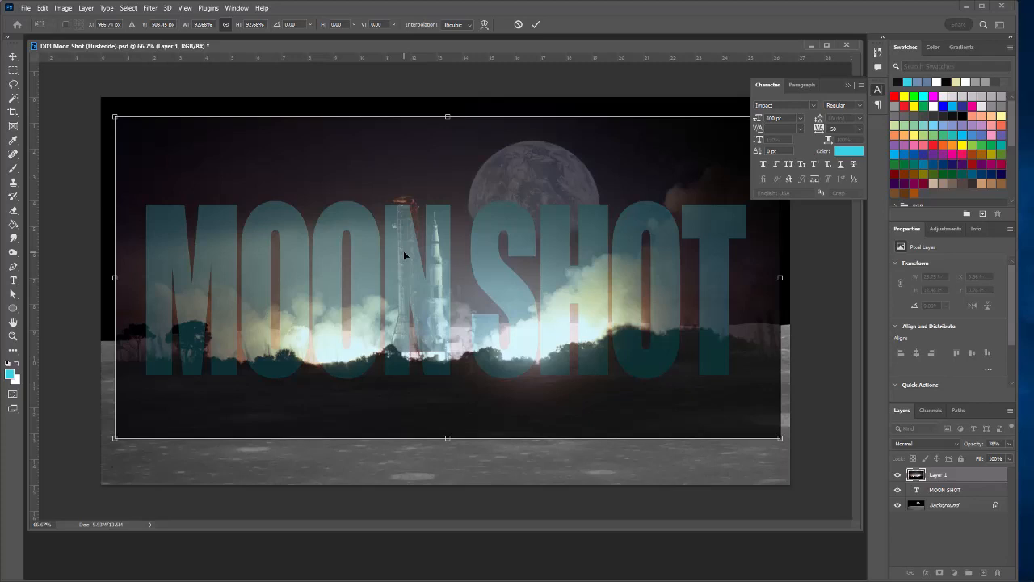
{"action": "left_click_drag", "start_coordinate": [115, 117], "coordinate": [105, 111]}
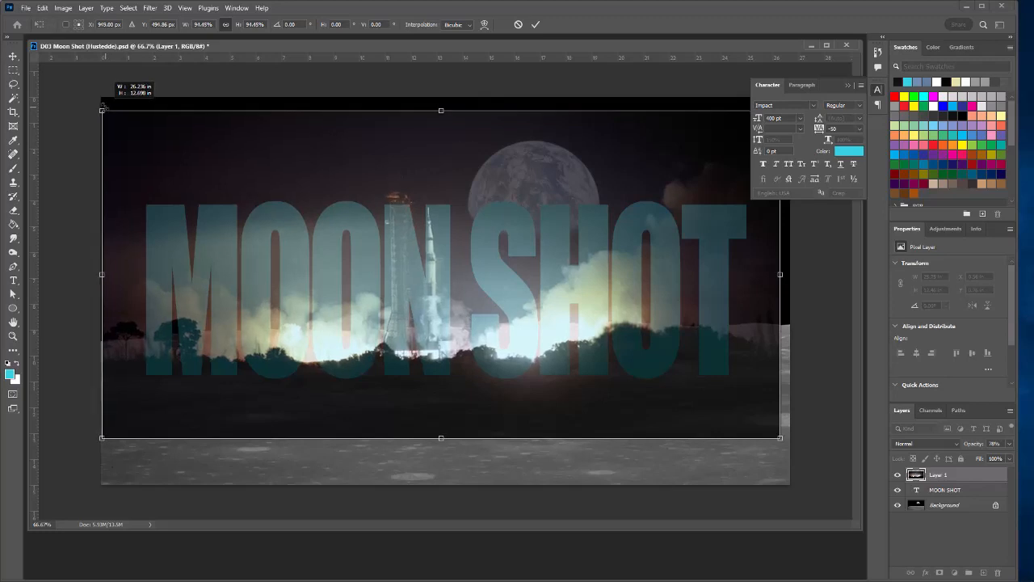
{"action": "left_click_drag", "start_coordinate": [401, 263], "coordinate": [409, 265]}
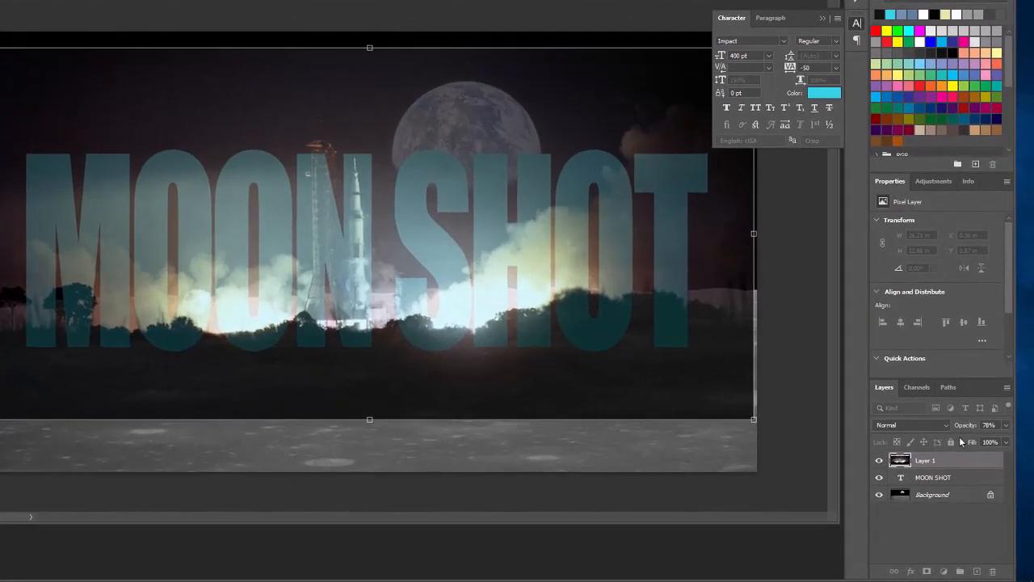
{"action": "key", "text": "Return"}
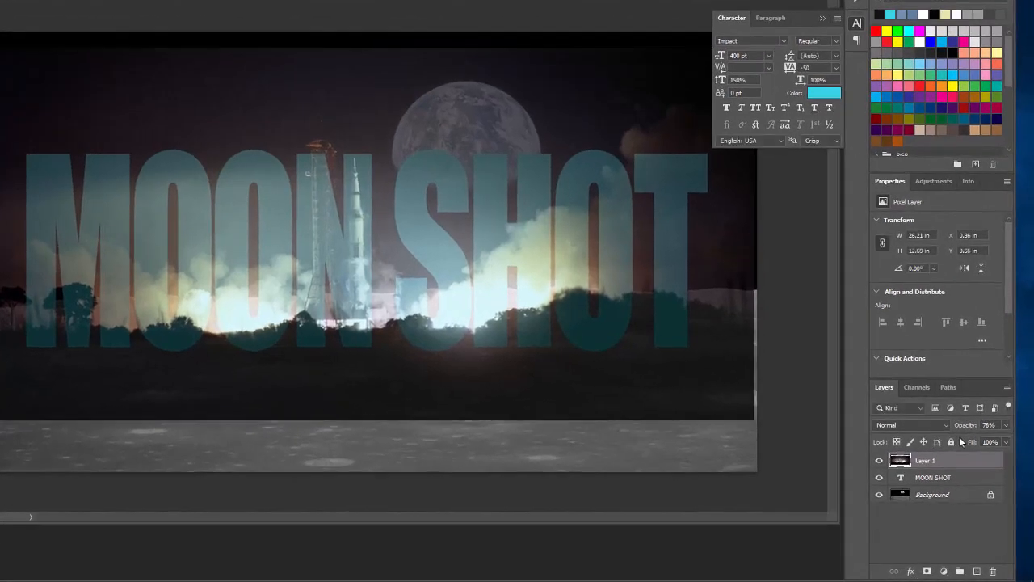
Step: Restore the launch layer's opacity to 100% and rename the layer Launch
{"action": "left_click", "coordinate": [1005, 425]}
{"action": "left_click_drag", "start_coordinate": [994, 442], "coordinate": [1019, 442]}
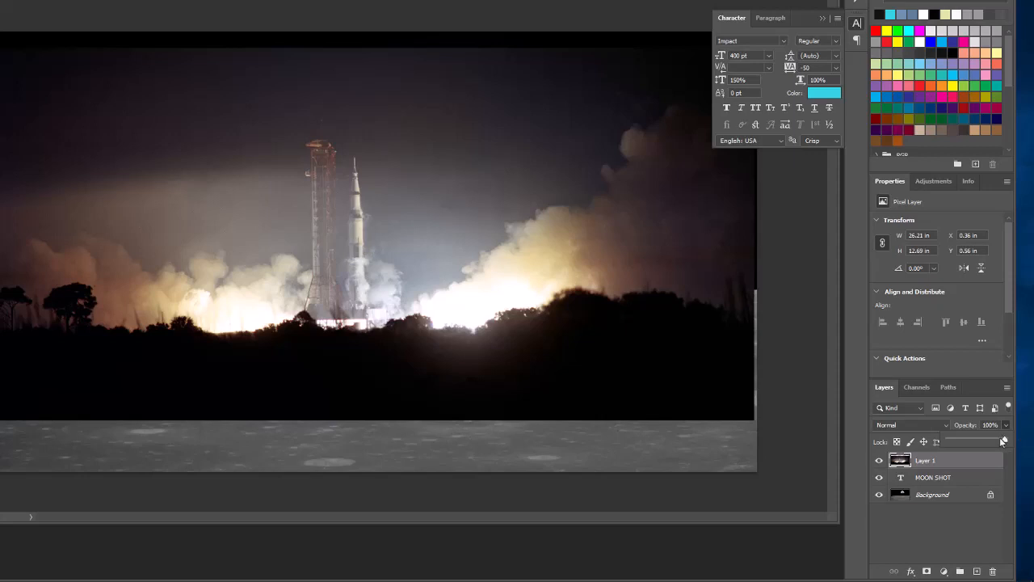
{"action": "double_click", "coordinate": [925, 461]}
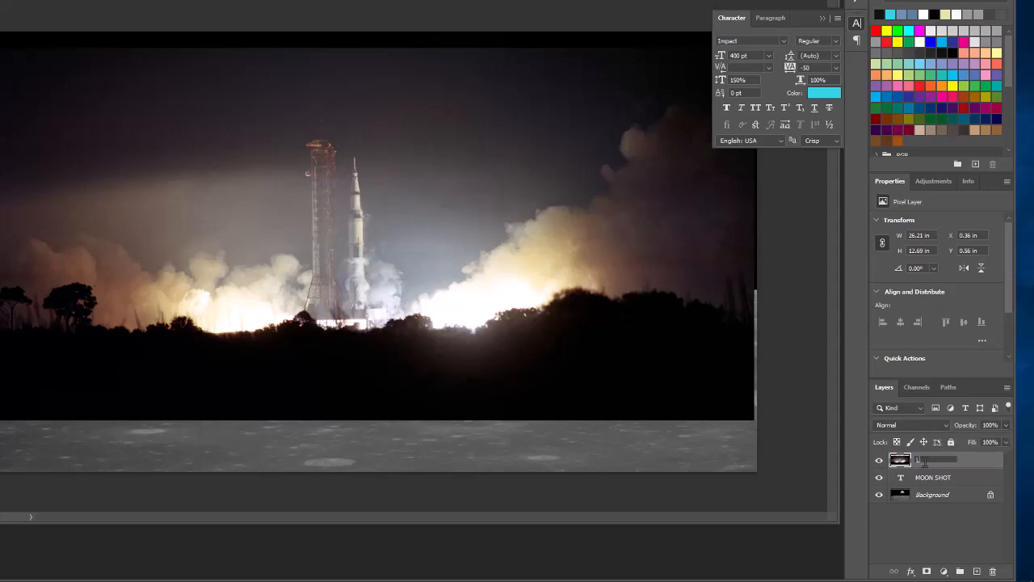
{"action": "type", "text": "Launch"}
{"action": "key", "text": "Return"}
Step: Clip the Launch layer to the MOON SHOT text layer with a clipping mask
{"action": "left_click", "coordinate": [942, 475]}
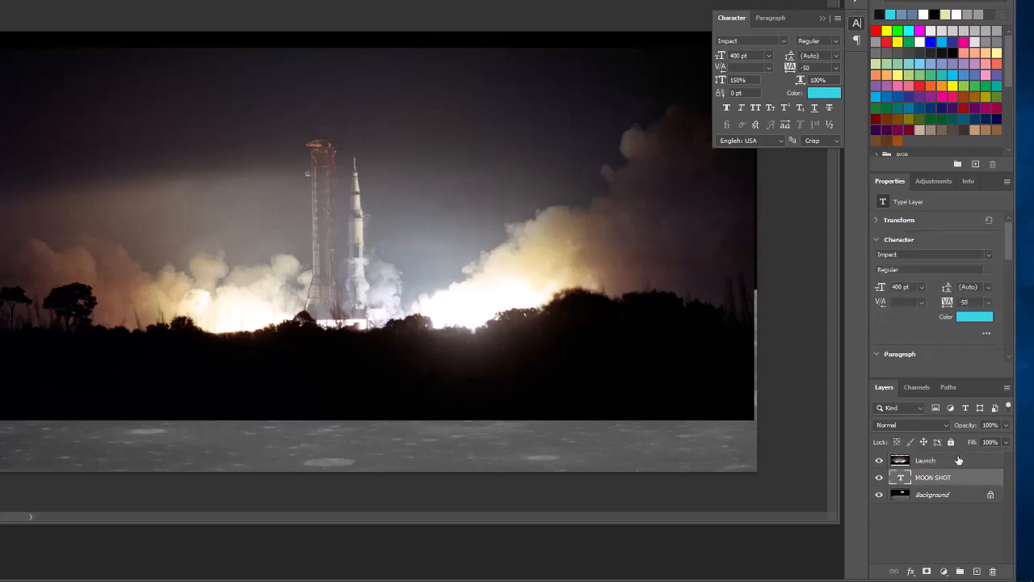
{"action": "left_click", "coordinate": [958, 462]}
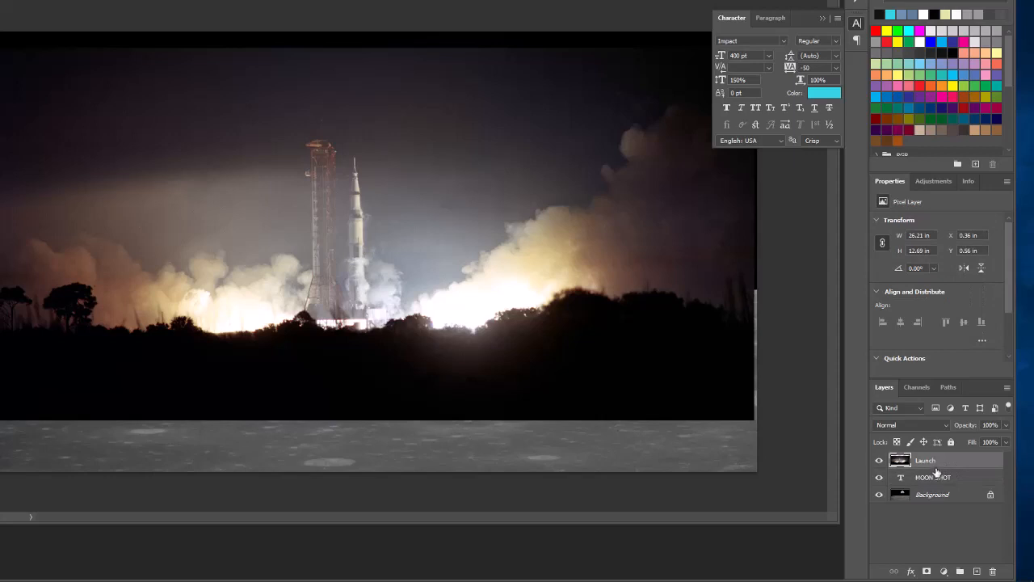
{"action": "left_click", "coordinate": [1015, 393]}
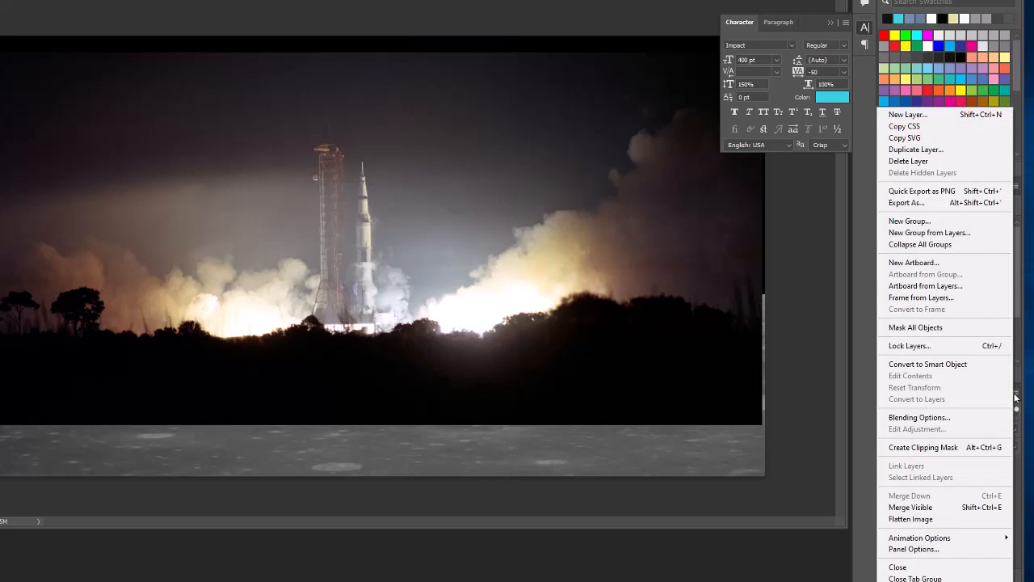
{"action": "left_click", "coordinate": [946, 447]}
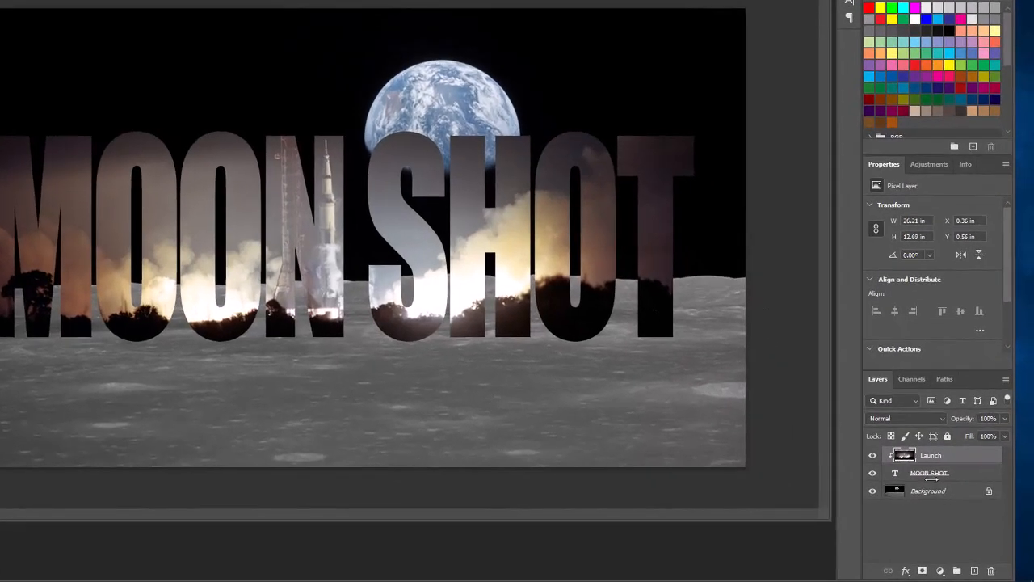
Step: Add a Drop Shadow to the MOON SHOT layer with 120° angle, 13 px distance and 13% spread
{"action": "left_click", "coordinate": [916, 489]}
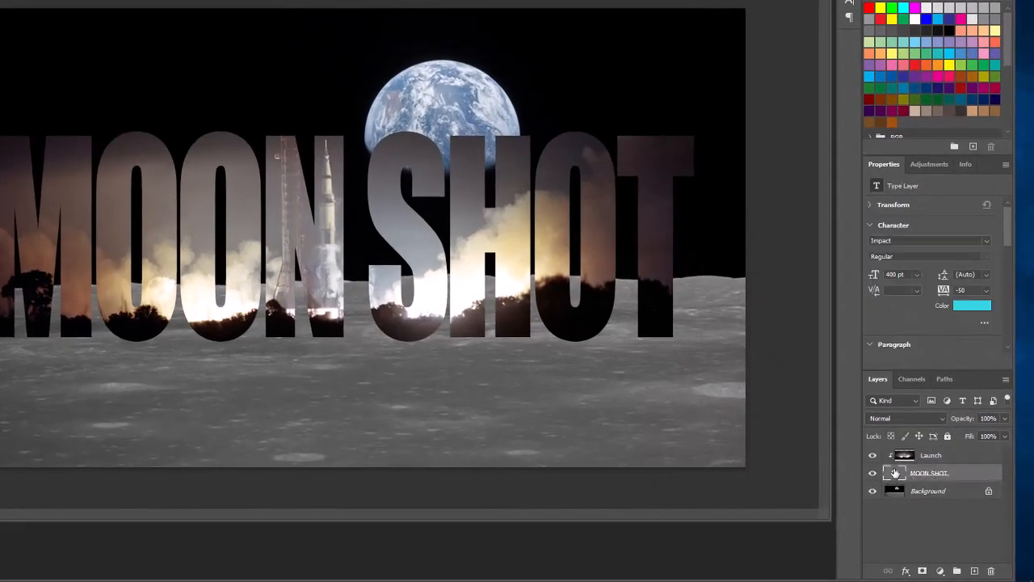
{"action": "left_click", "coordinate": [905, 571]}
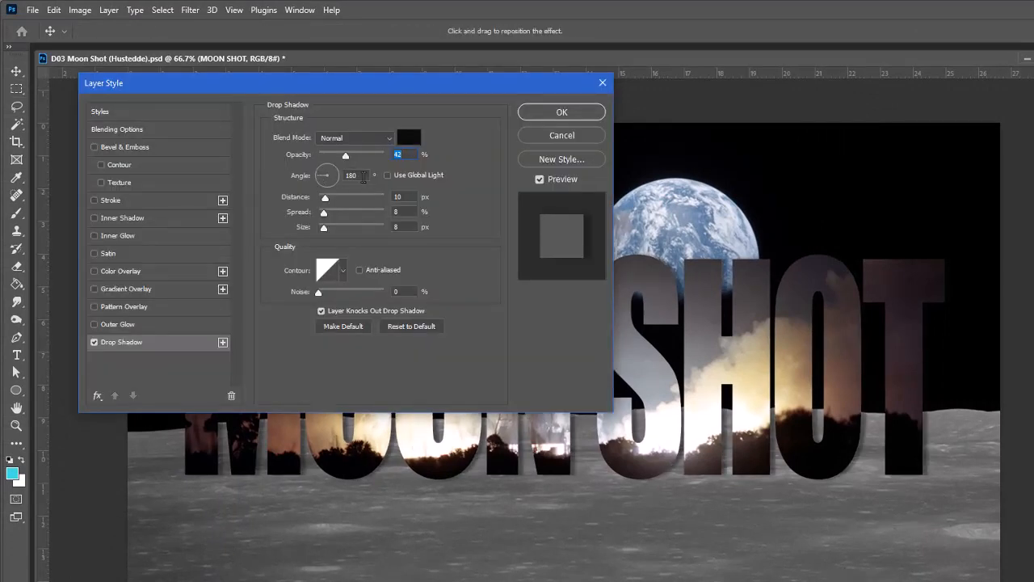
{"action": "left_click_drag", "start_coordinate": [364, 176], "coordinate": [312, 172]}
{"action": "type", "text": "120"}
{"action": "key", "text": "Tab"}
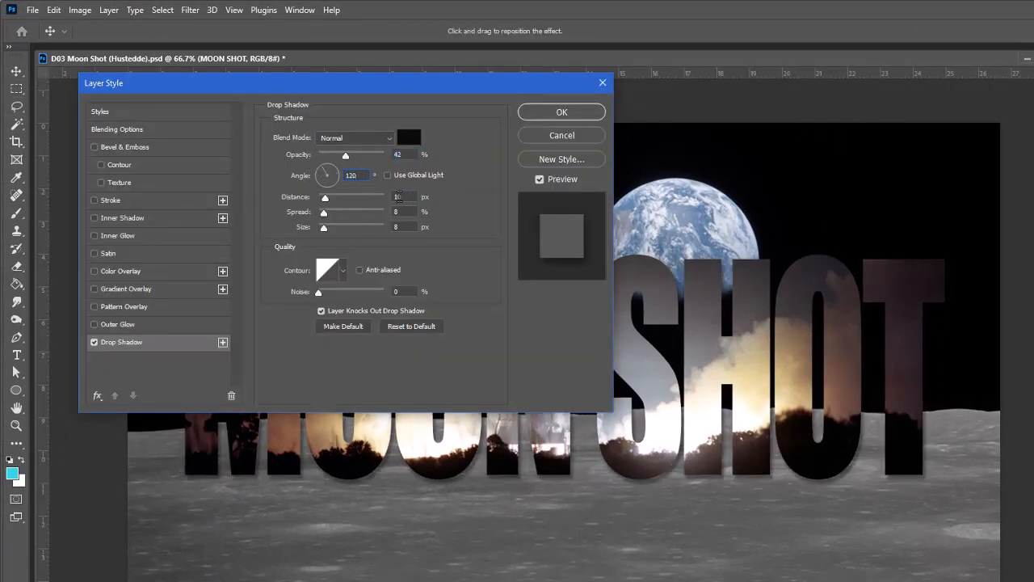
{"action": "left_click_drag", "start_coordinate": [327, 192], "coordinate": [329, 204]}
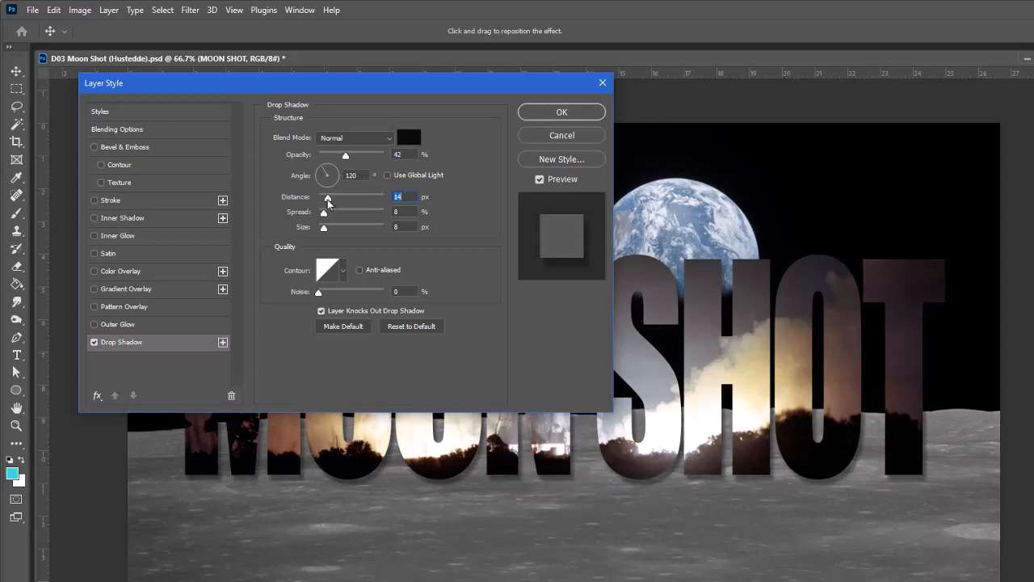
{"action": "left_click_drag", "start_coordinate": [324, 215], "coordinate": [328, 215]}
{"action": "left_click_drag", "start_coordinate": [328, 198], "coordinate": [328, 203]}
Step: Add an Inner Glow to the title with 55% opacity, 27% noise, 21% choke and 8 px size, and apply the layer styles
{"action": "left_click", "coordinate": [93, 235]}
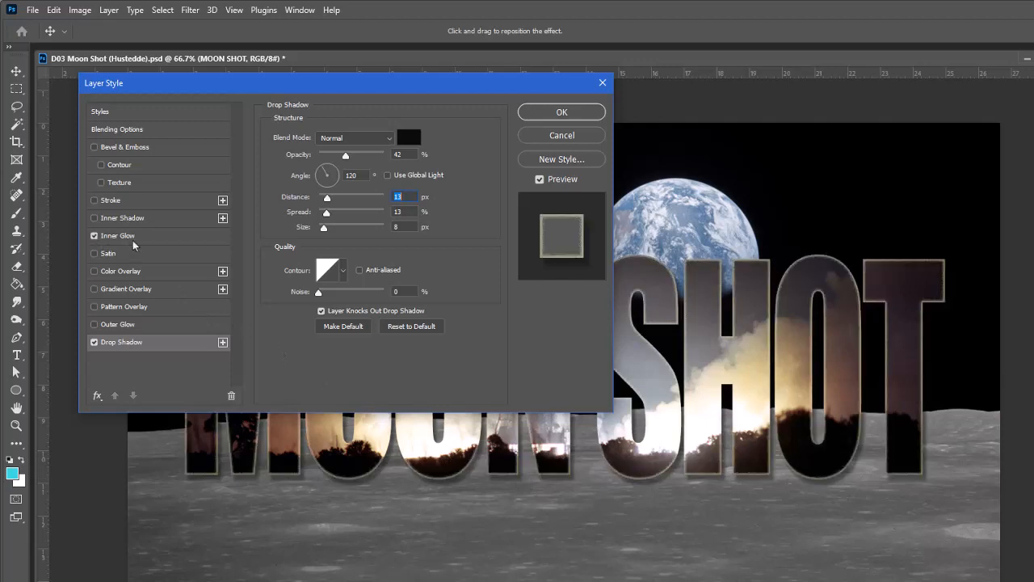
{"action": "left_click", "coordinate": [174, 238]}
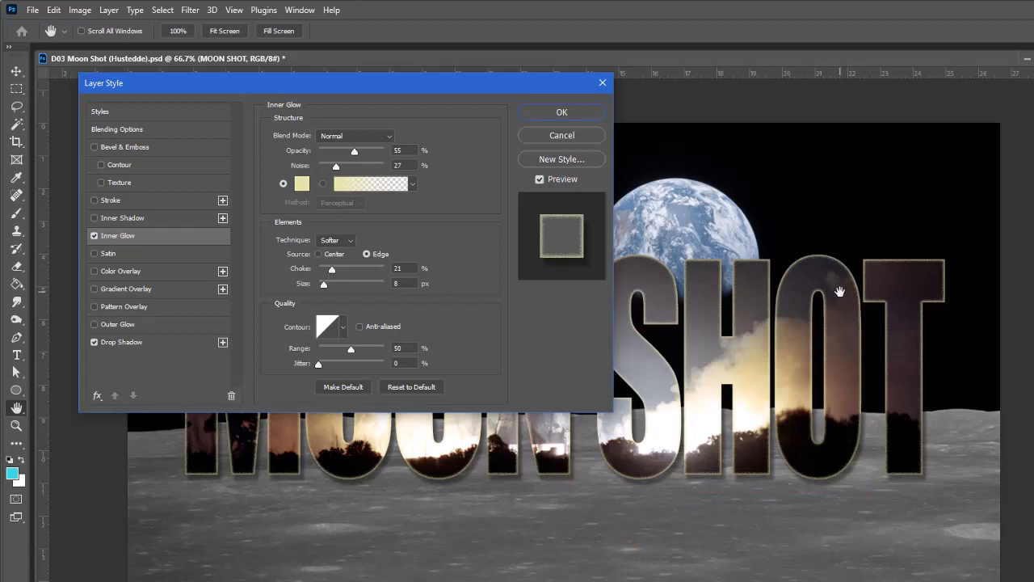
{"action": "left_click", "coordinate": [573, 114]}
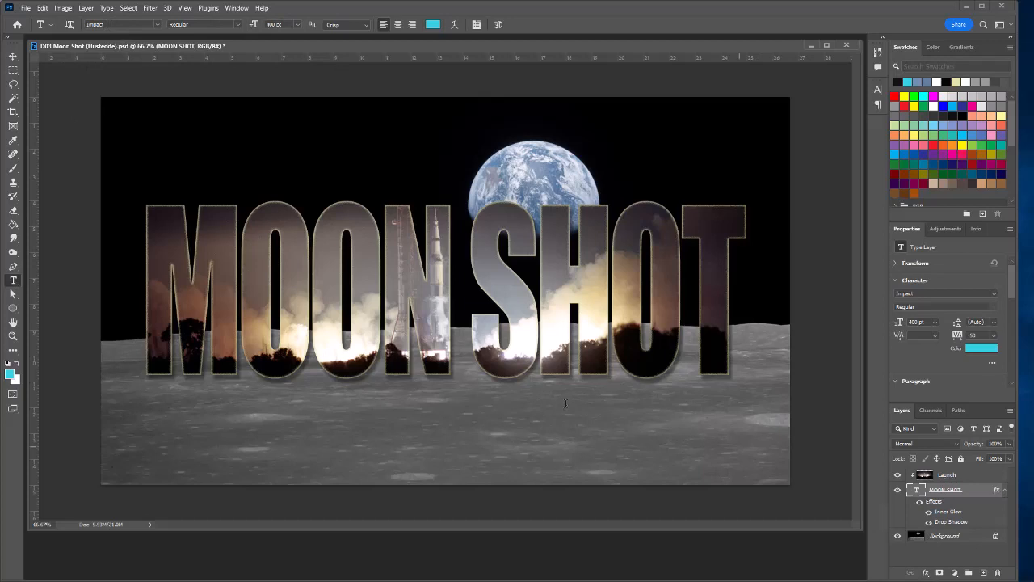
{"action": "left_click", "coordinate": [952, 478]}
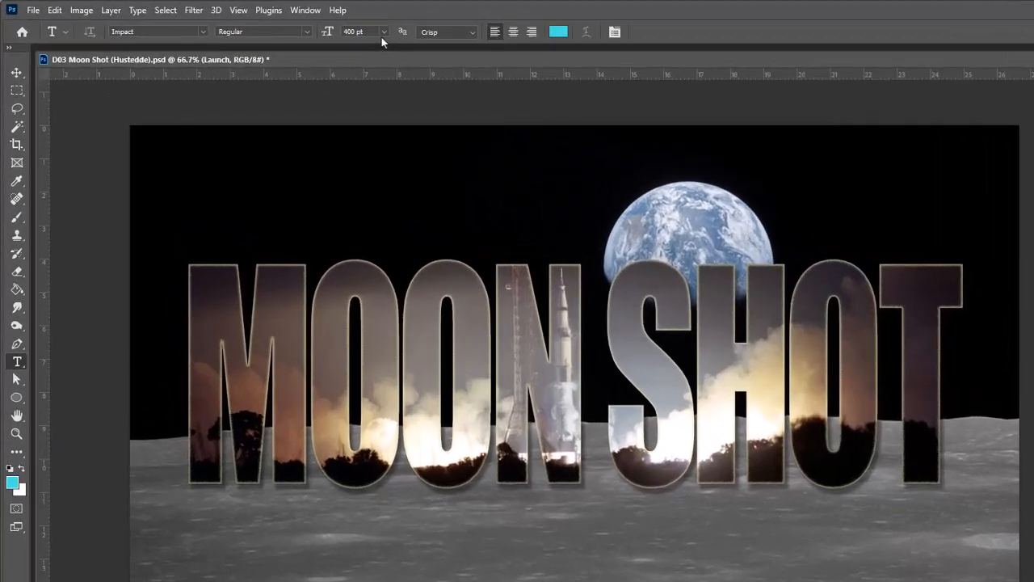
{"action": "left_click", "coordinate": [296, 24]}
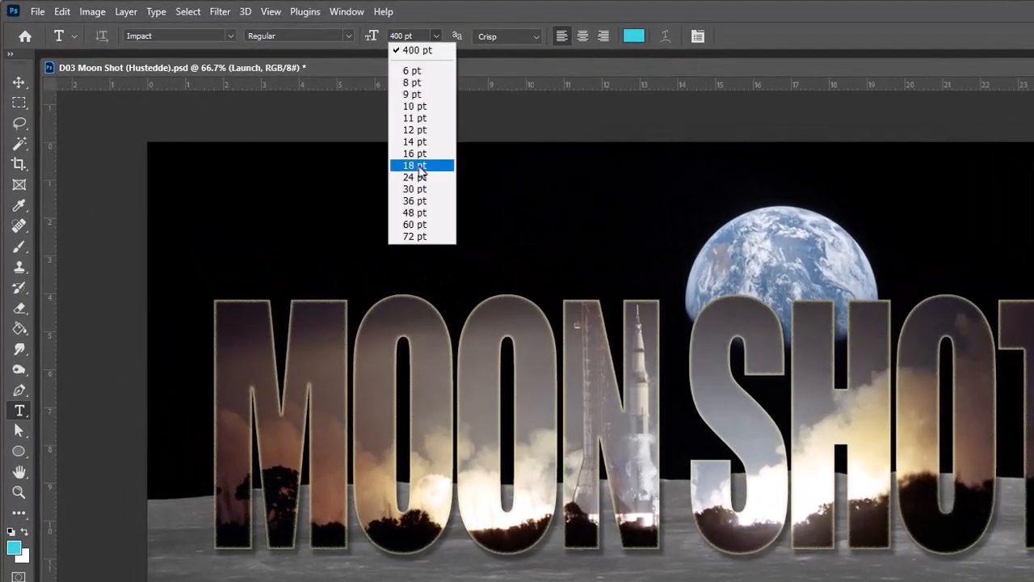
{"action": "left_click", "coordinate": [418, 235]}
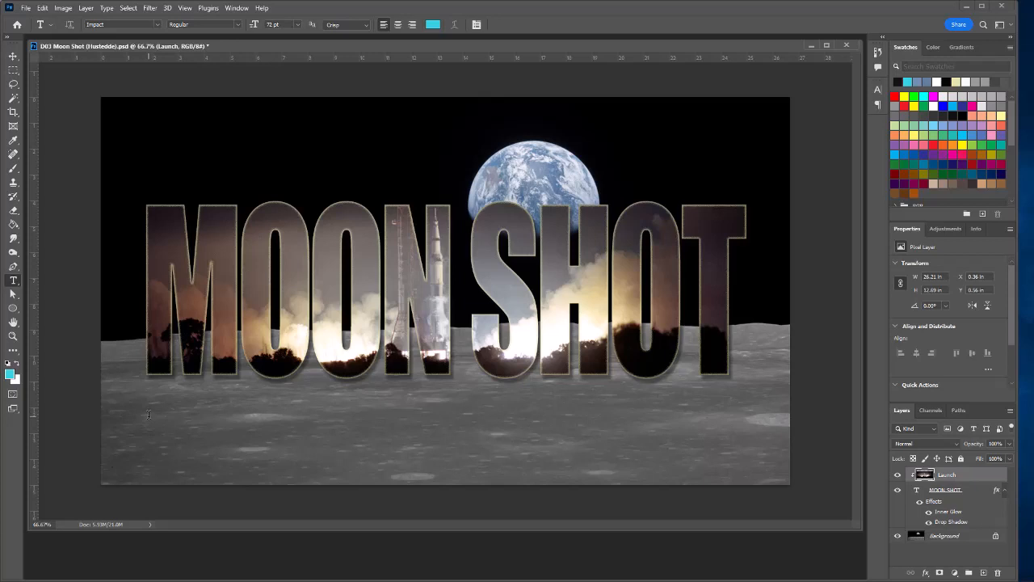
{"action": "left_click", "coordinate": [149, 413]}
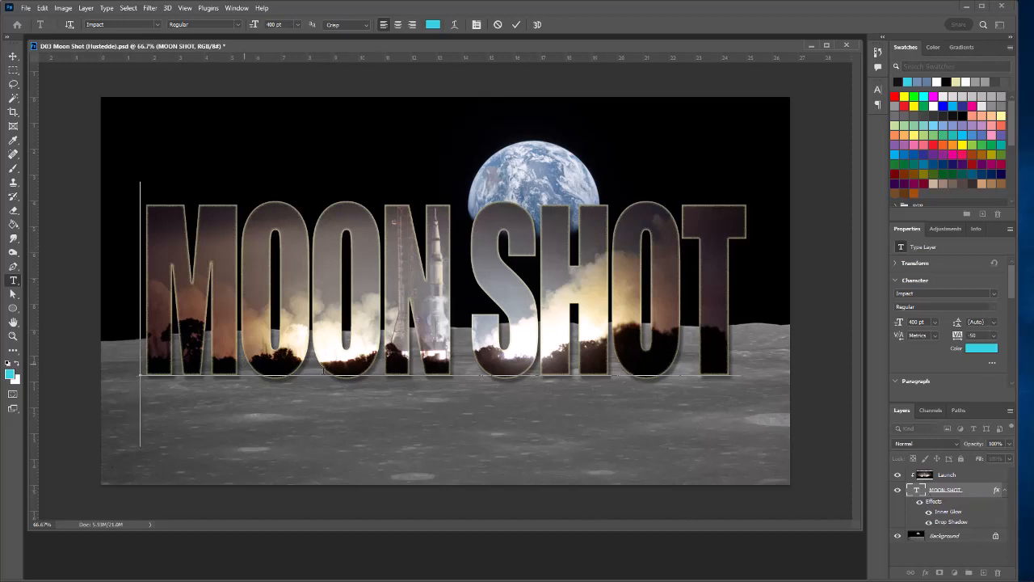
Step: Hide the MOON SHOT layer and start a new 72 pt text line above the Launch layer, on the moon surface at the canvas's lower left
{"action": "left_click", "coordinate": [898, 491]}
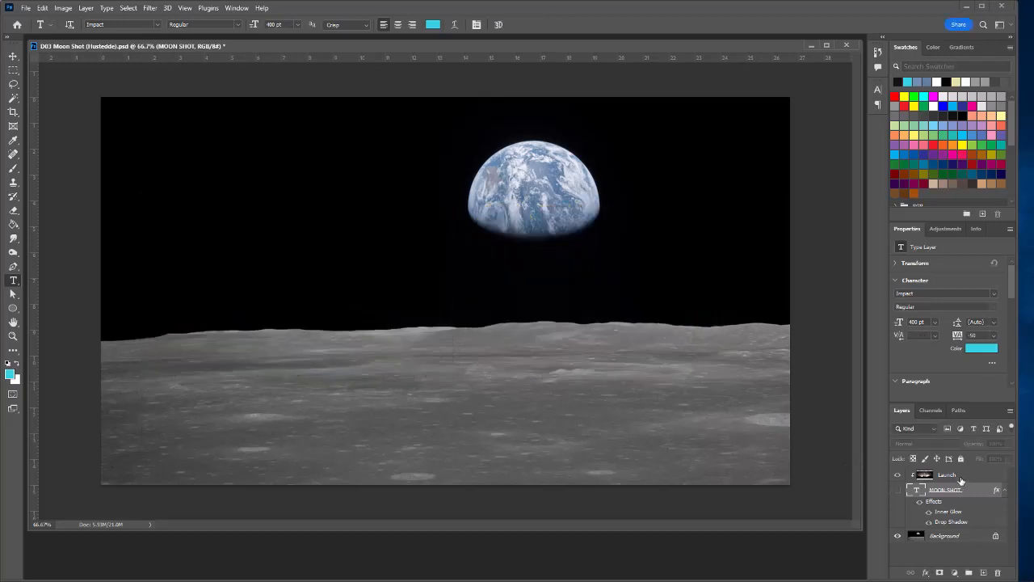
{"action": "left_click", "coordinate": [960, 478]}
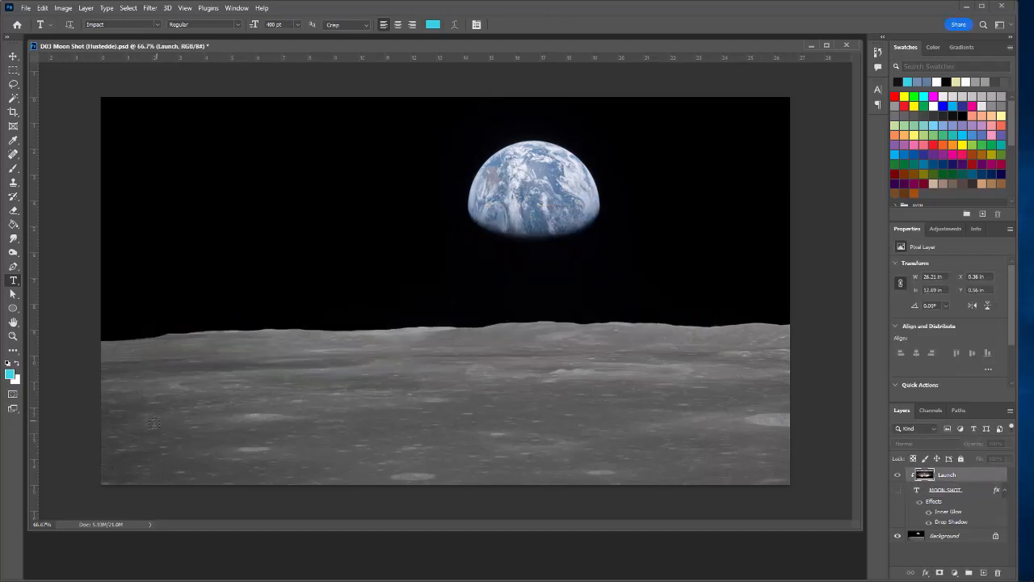
{"action": "left_click", "coordinate": [152, 425]}
{"action": "left_click", "coordinate": [297, 24]}
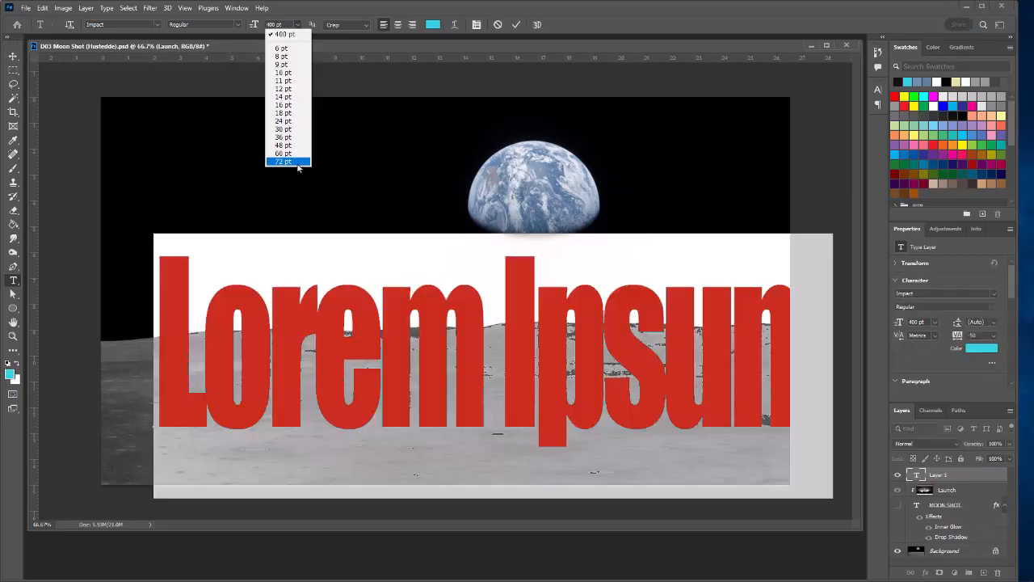
{"action": "left_click", "coordinate": [297, 160]}
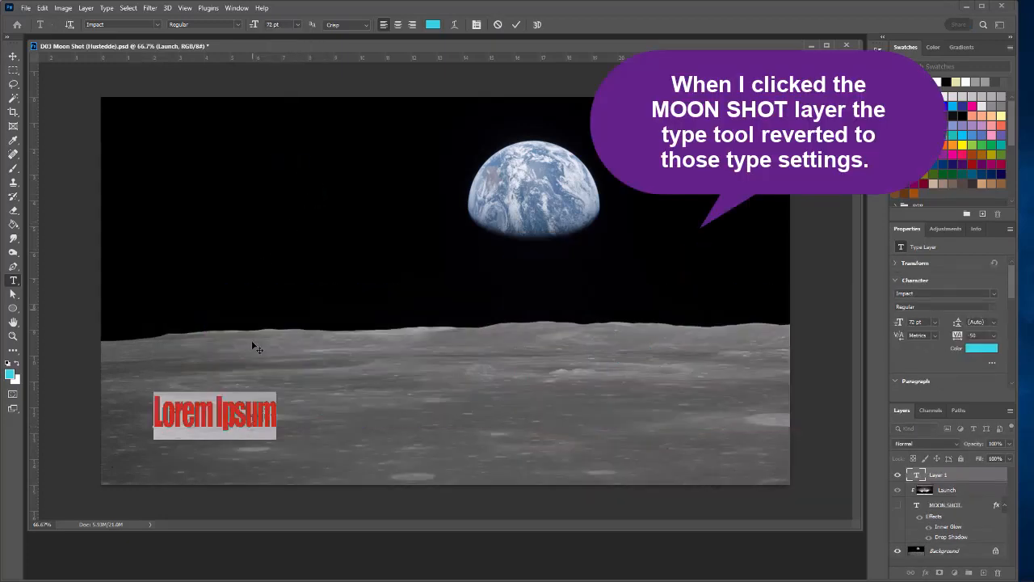
Step: Set the new text line's color to near-white f9fcfc
{"action": "left_click", "coordinate": [433, 25]}
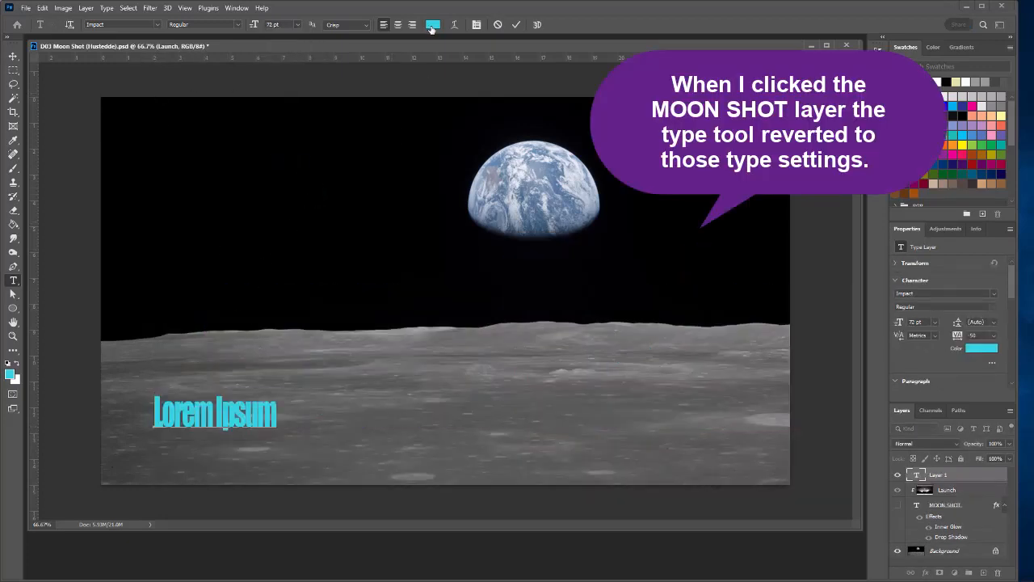
{"action": "left_click", "coordinate": [501, 300]}
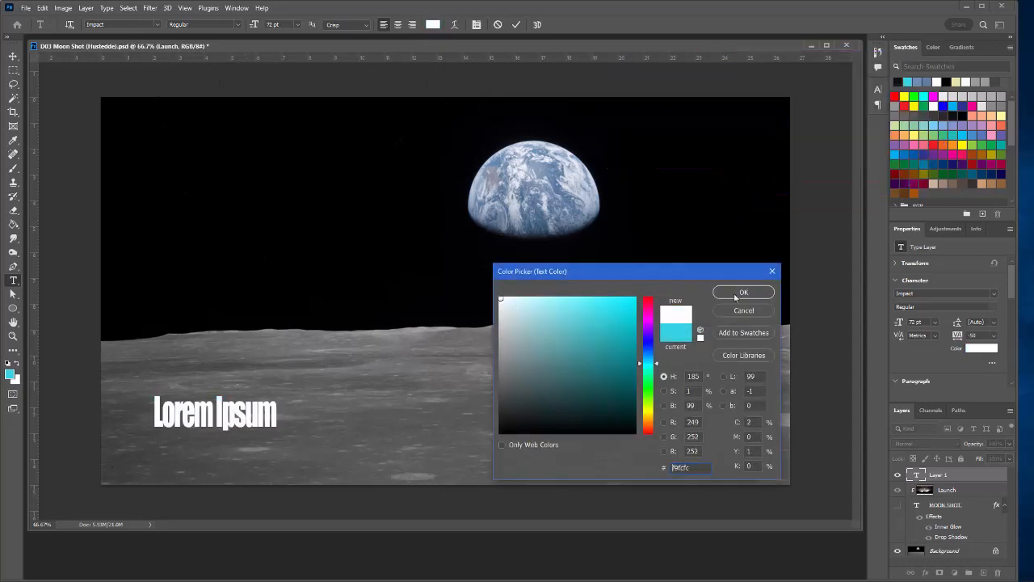
{"action": "left_click", "coordinate": [744, 292]}
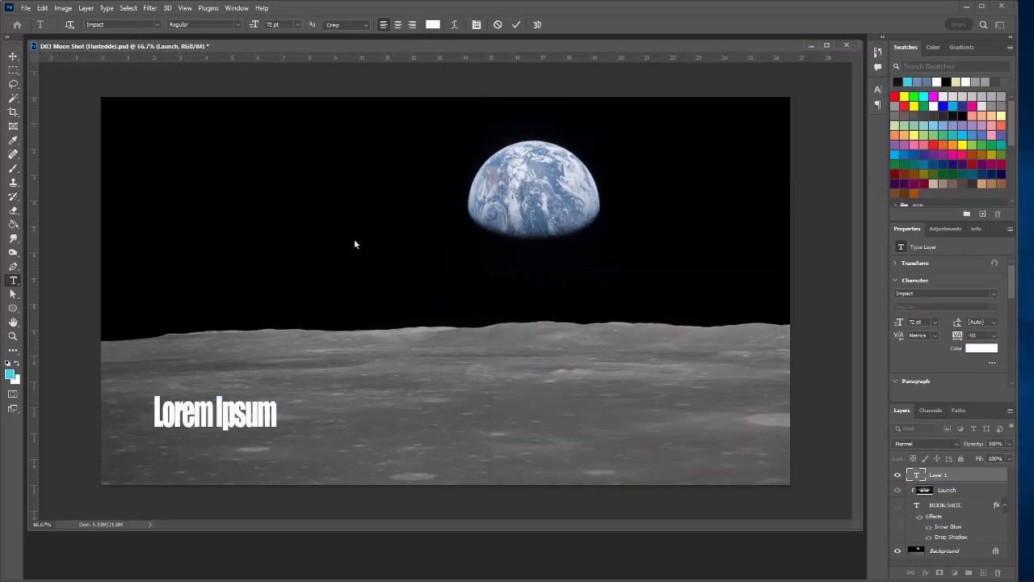
Step: Set the new text line's font size to 60 pt and try to set its vertical scale to 100%
{"action": "left_click", "coordinate": [297, 24]}
{"action": "left_click", "coordinate": [285, 153]}
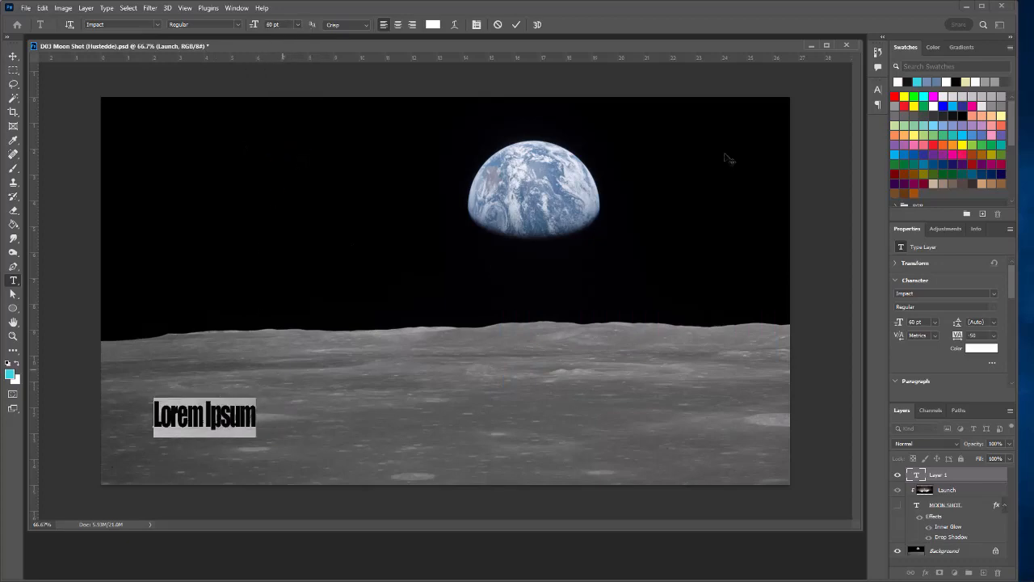
{"action": "left_click", "coordinate": [877, 89]}
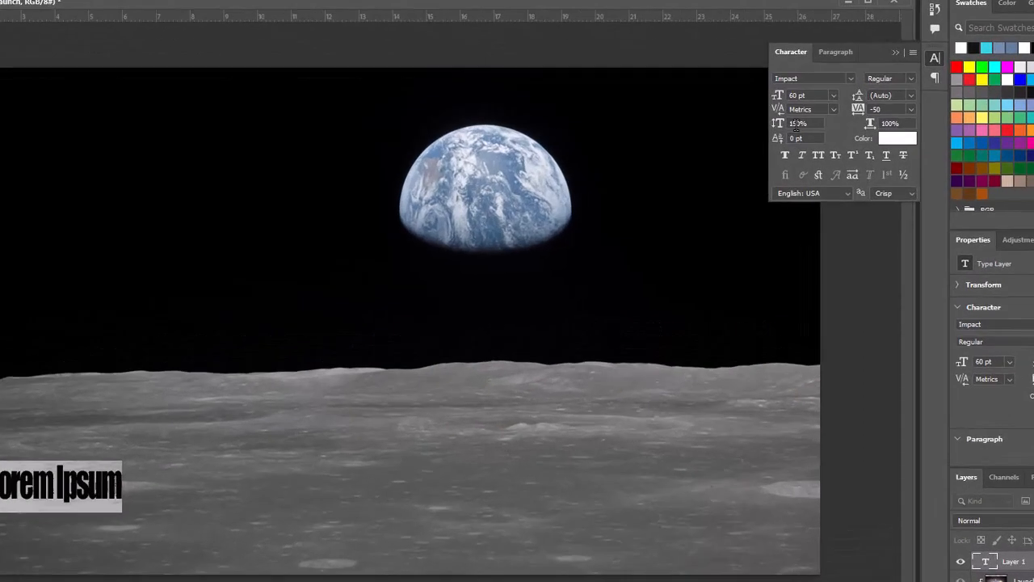
{"action": "left_click_drag", "start_coordinate": [778, 138], "coordinate": [767, 139]}
{"action": "type", "text": "10"}
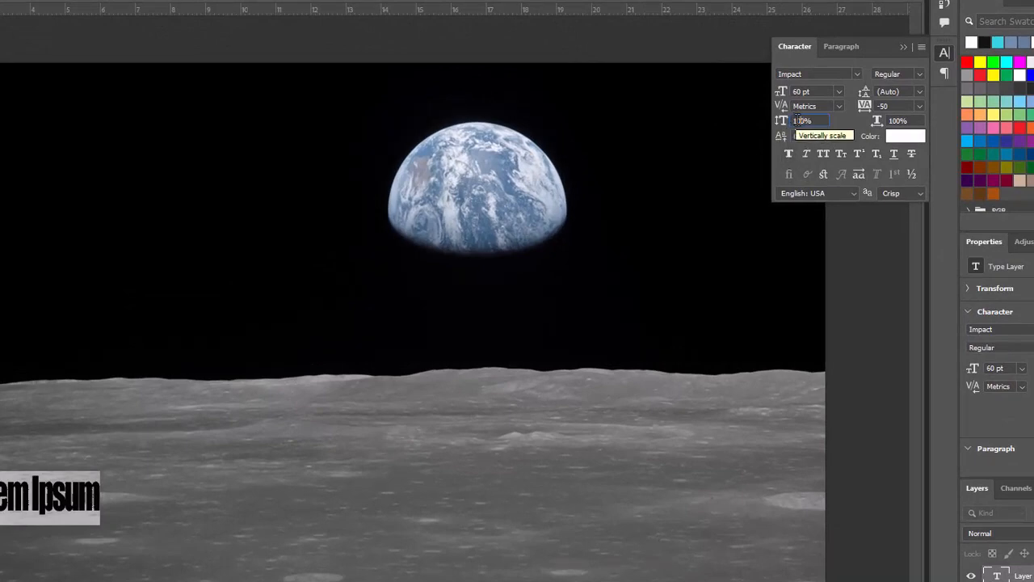
Step: Set the tracking of the new text line to -15
{"action": "left_click", "coordinate": [919, 106]}
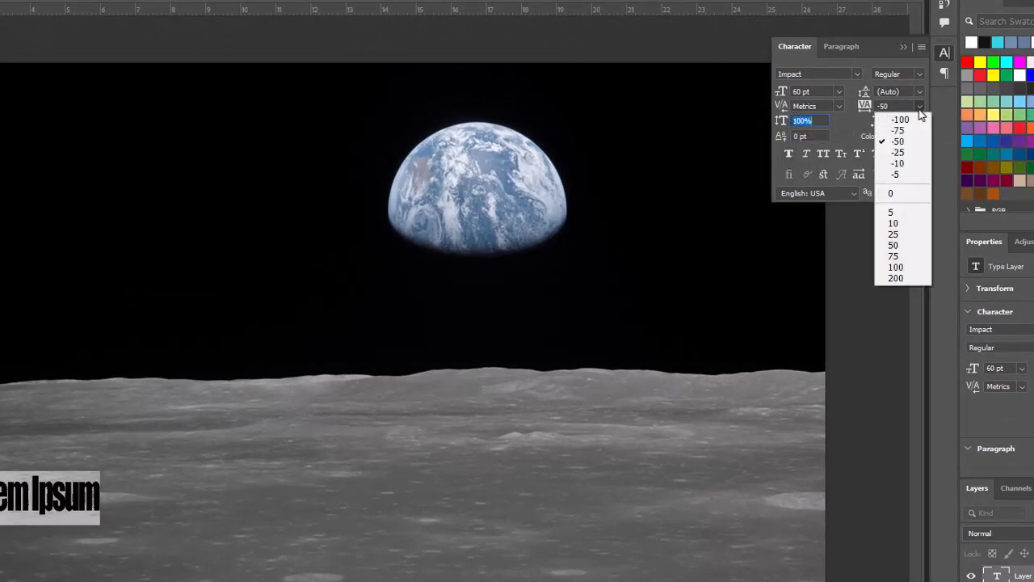
{"action": "left_click", "coordinate": [899, 164]}
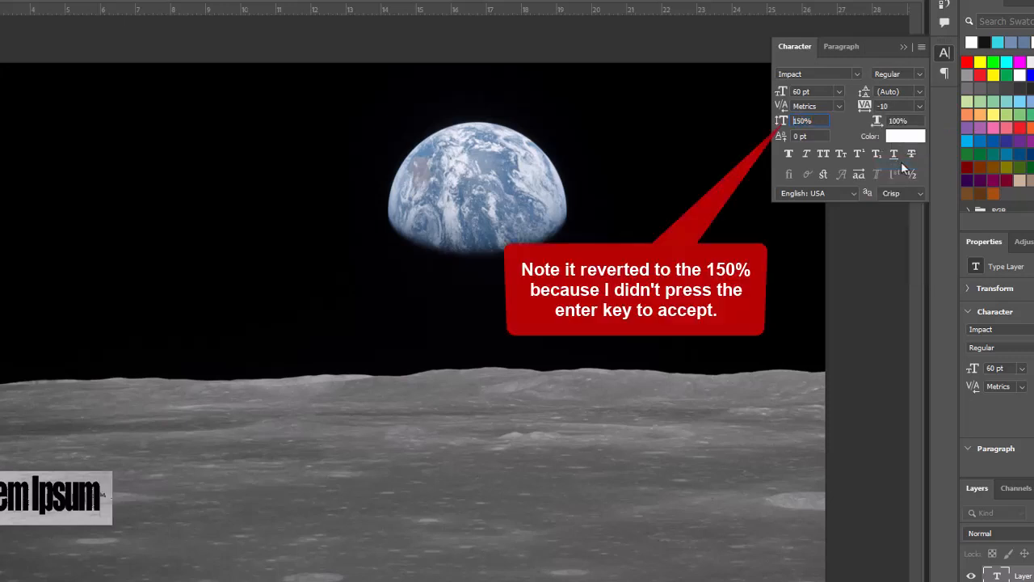
{"action": "left_click", "coordinate": [885, 107]}
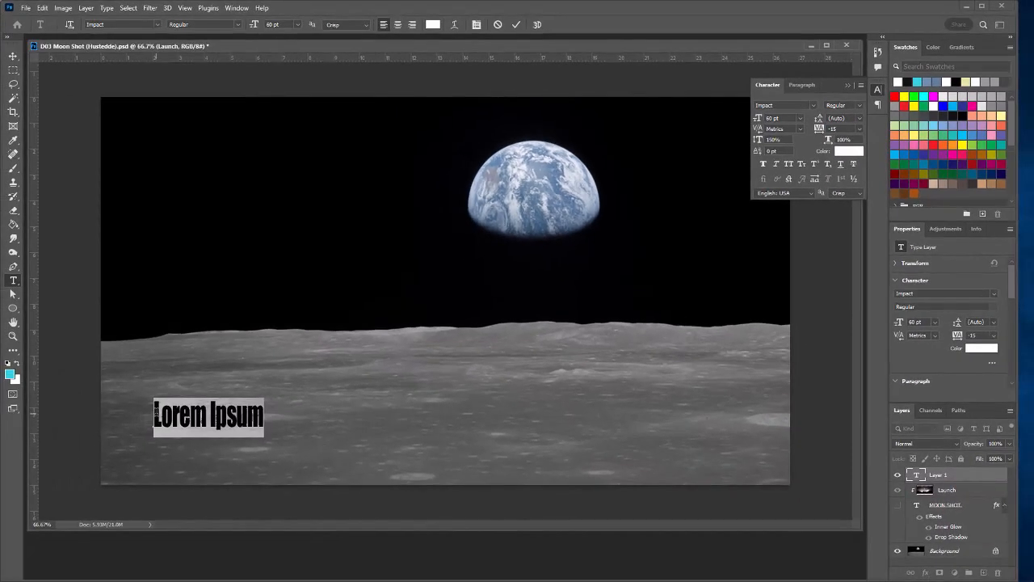
Step: Replace the placeholder text with "The behind-the-scenes story of the Apollo missions" and commit the text layer
{"action": "left_click_drag", "start_coordinate": [156, 413], "coordinate": [300, 417]}
{"action": "type", "text": "The"}
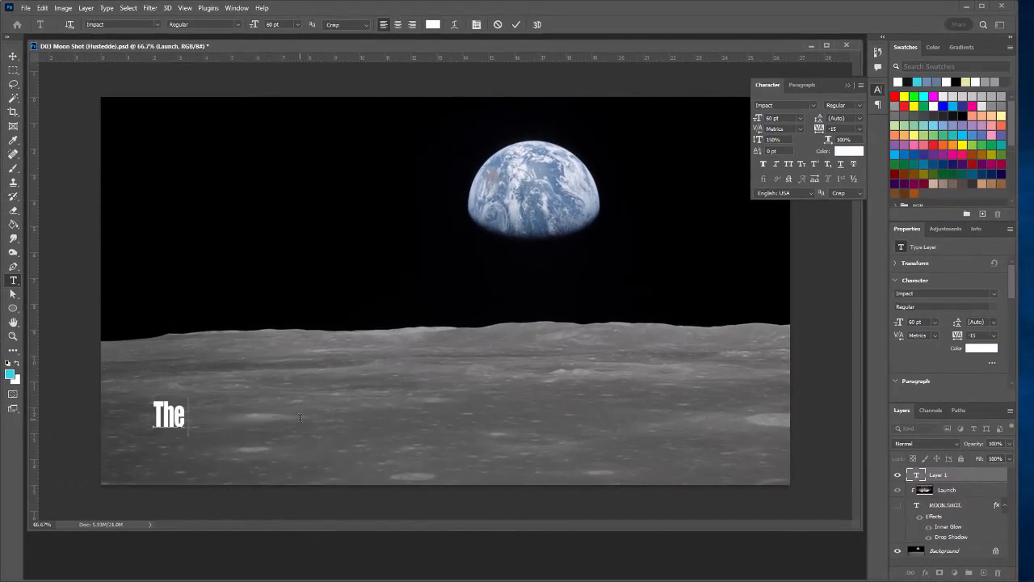
{"action": "type", "text": " behind-"}
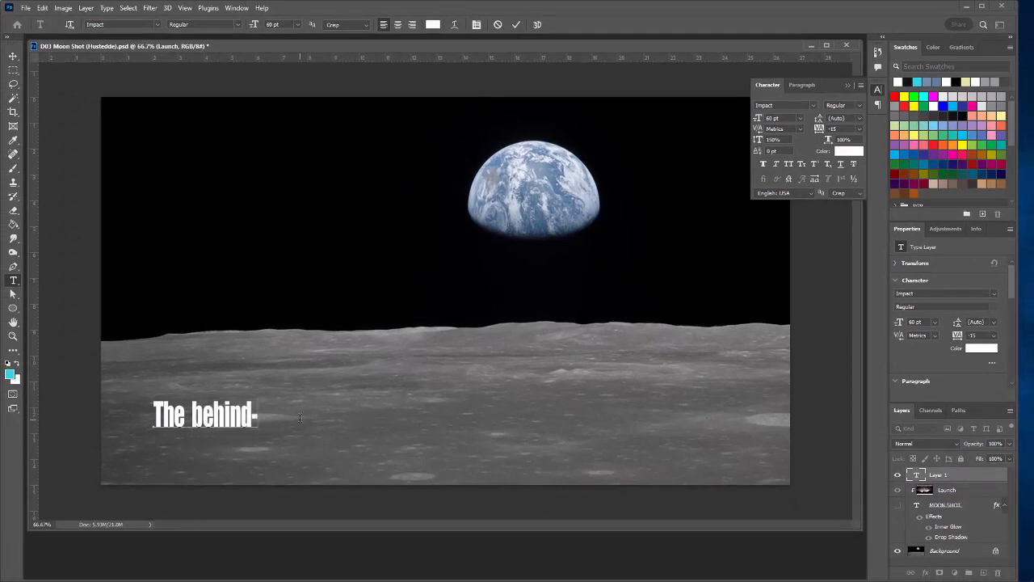
{"action": "type", "text": "the-scenes"}
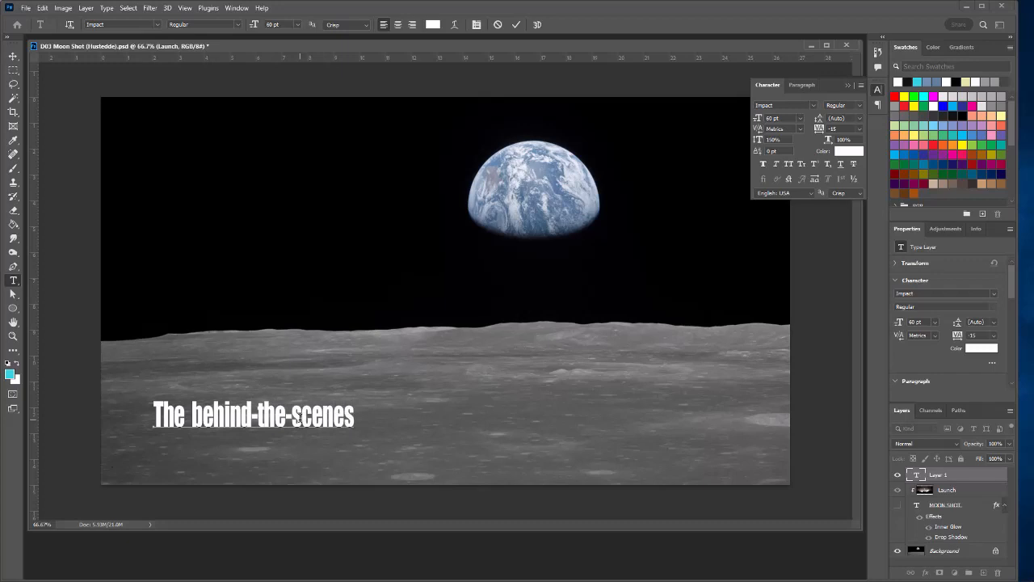
{"action": "type", "text": " story o"}
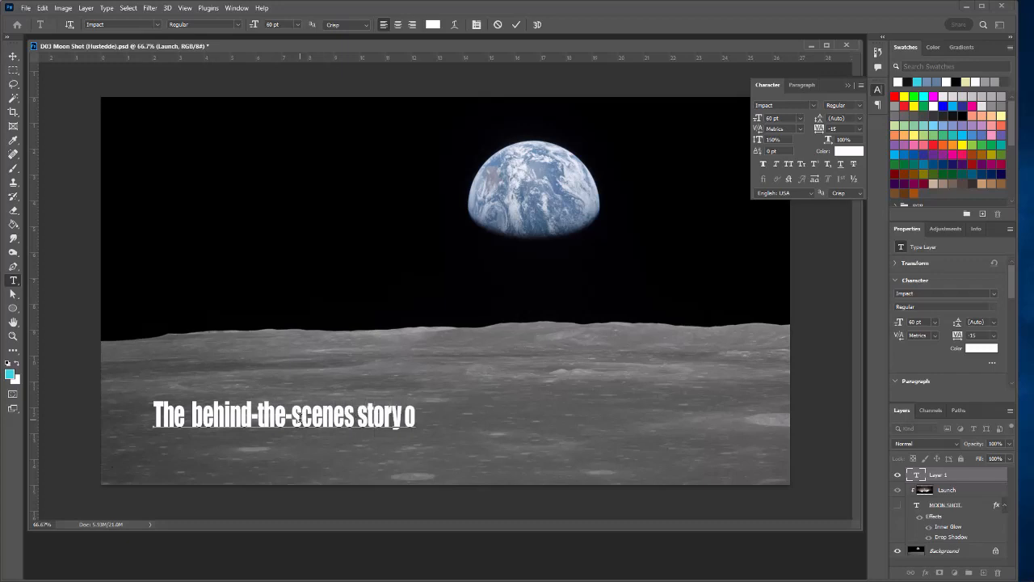
{"action": "type", "text": "f the A"}
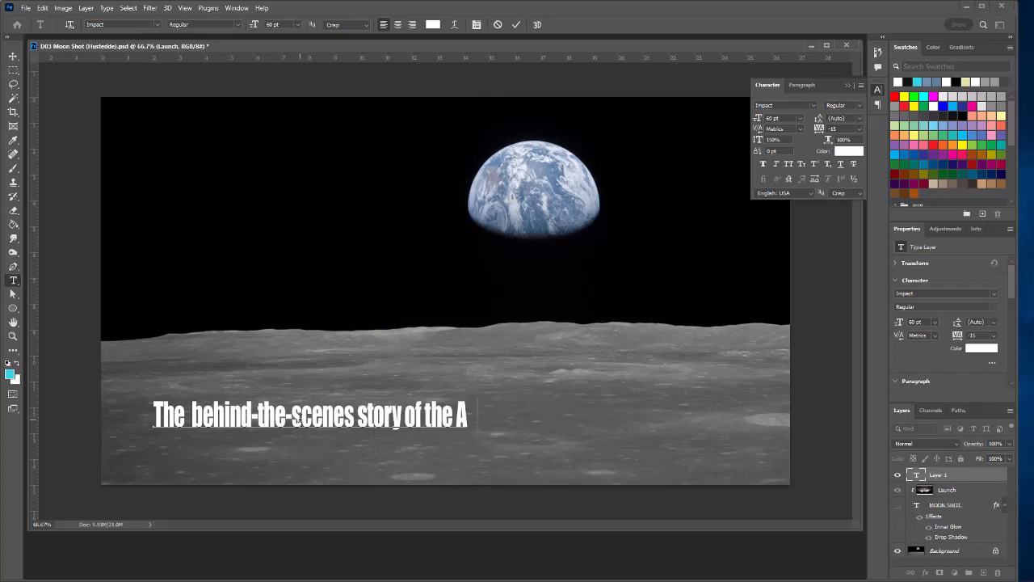
{"action": "type", "text": "pollo "}
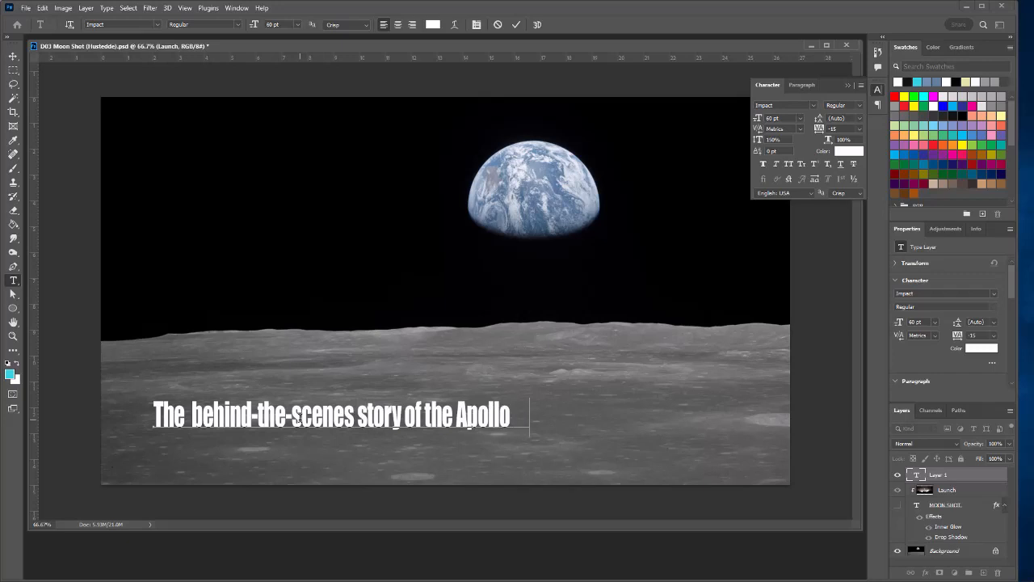
{"action": "type", "text": "missions"}
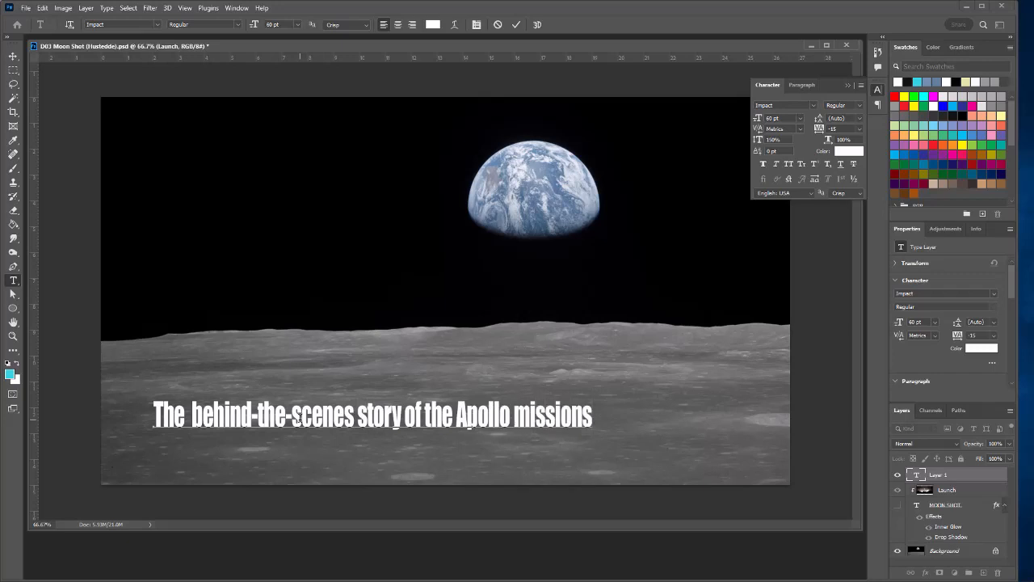
{"action": "key", "text": "ctrl+Return"}
Step: Show the MOON SHOT layer again and place vertical guides at the title's left and right edges
{"action": "key", "text": "v"}
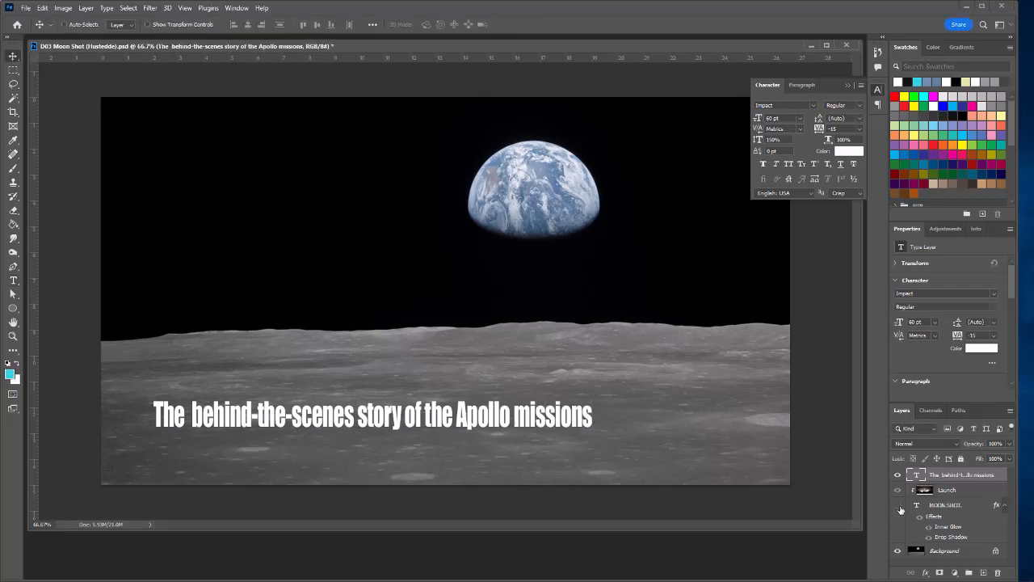
{"action": "left_click", "coordinate": [898, 506]}
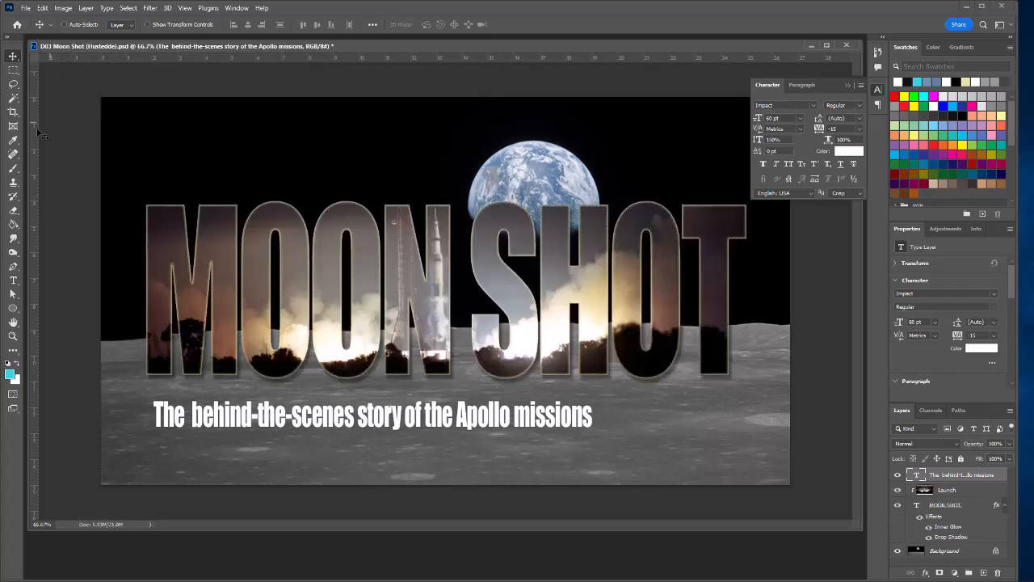
{"action": "left_click_drag", "start_coordinate": [36, 134], "coordinate": [145, 145]}
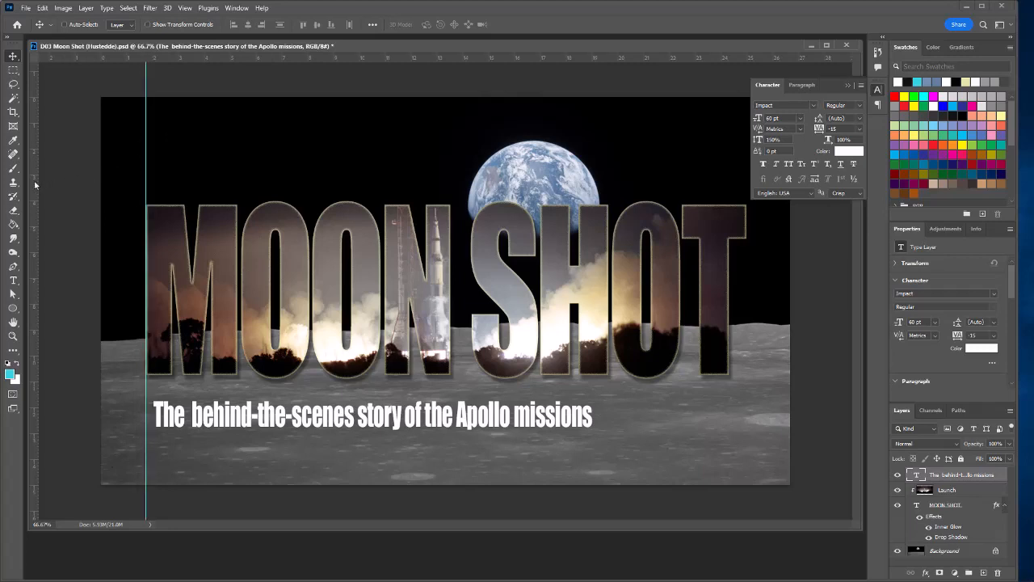
{"action": "left_click_drag", "start_coordinate": [37, 184], "coordinate": [747, 279]}
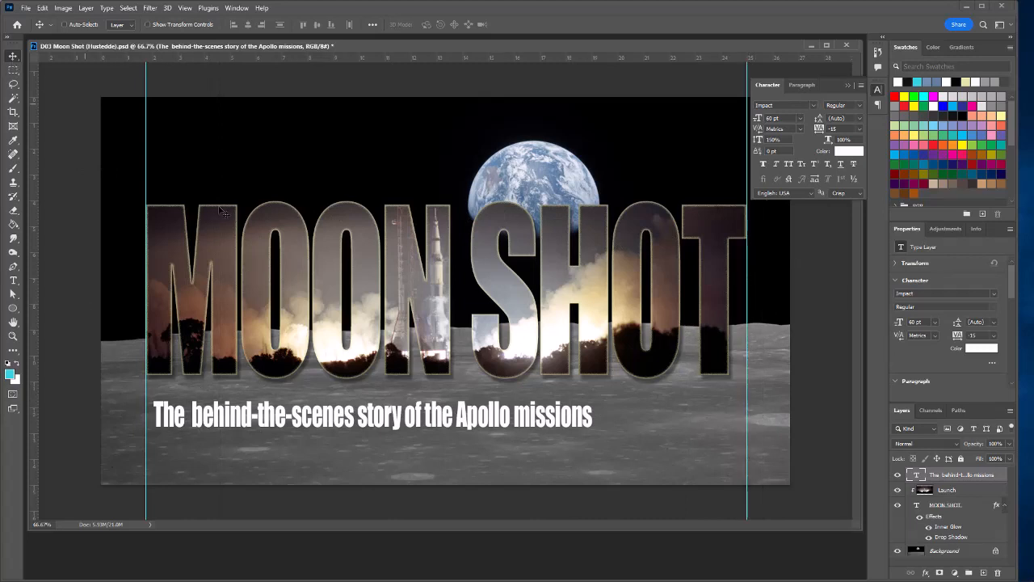
Step: Move the subtitle up close beneath the MOON SHOT title, with its start aligned to the left guide
{"action": "left_click_drag", "start_coordinate": [334, 426], "coordinate": [324, 412]}
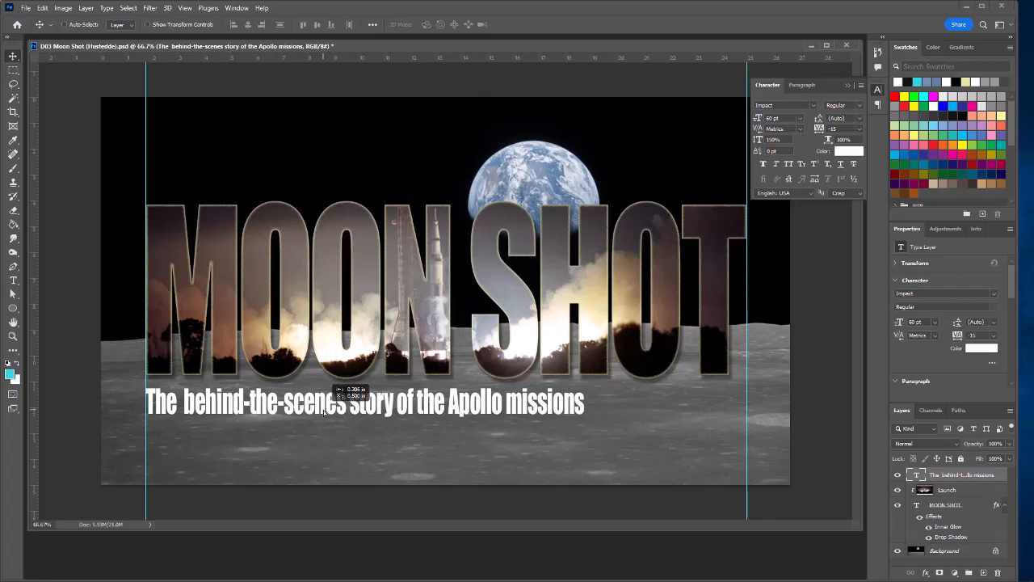
{"action": "left_click_drag", "start_coordinate": [324, 412], "coordinate": [324, 413]}
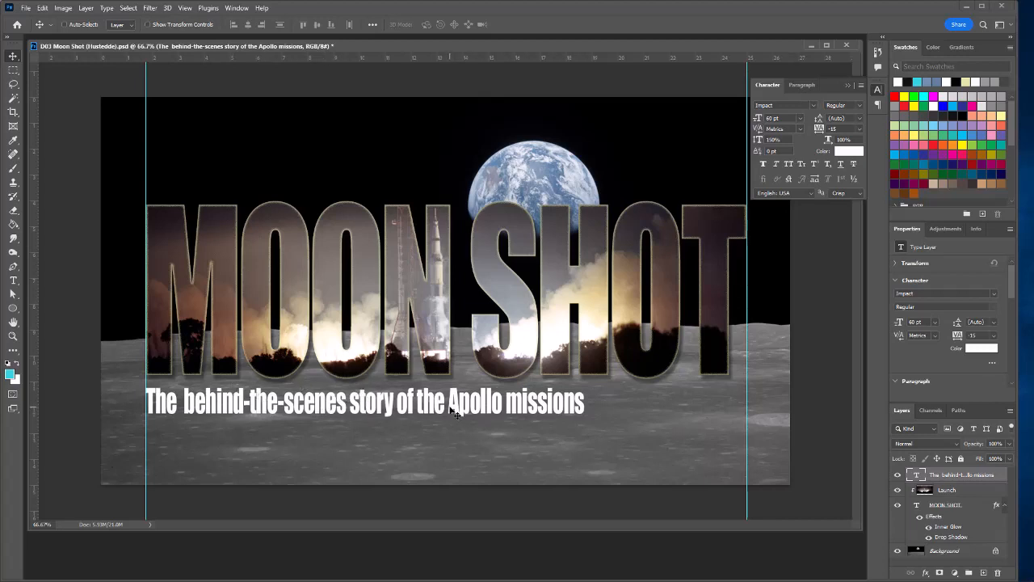
{"action": "left_click_drag", "start_coordinate": [450, 411], "coordinate": [450, 412]}
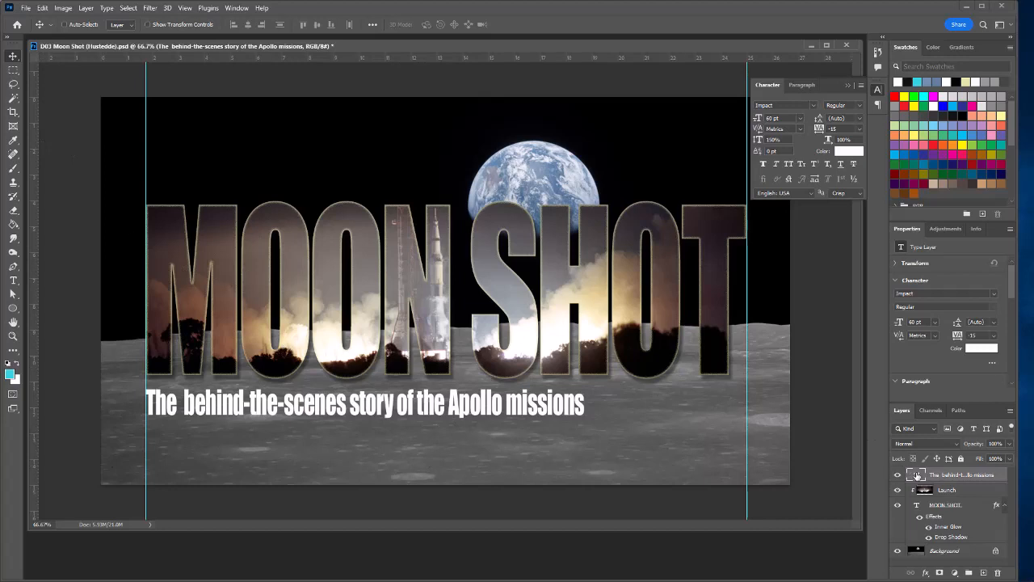
Step: Enlarge the subtitle text to 82 pt so that it spans the width between the two guides
{"action": "double_click", "coordinate": [918, 476]}
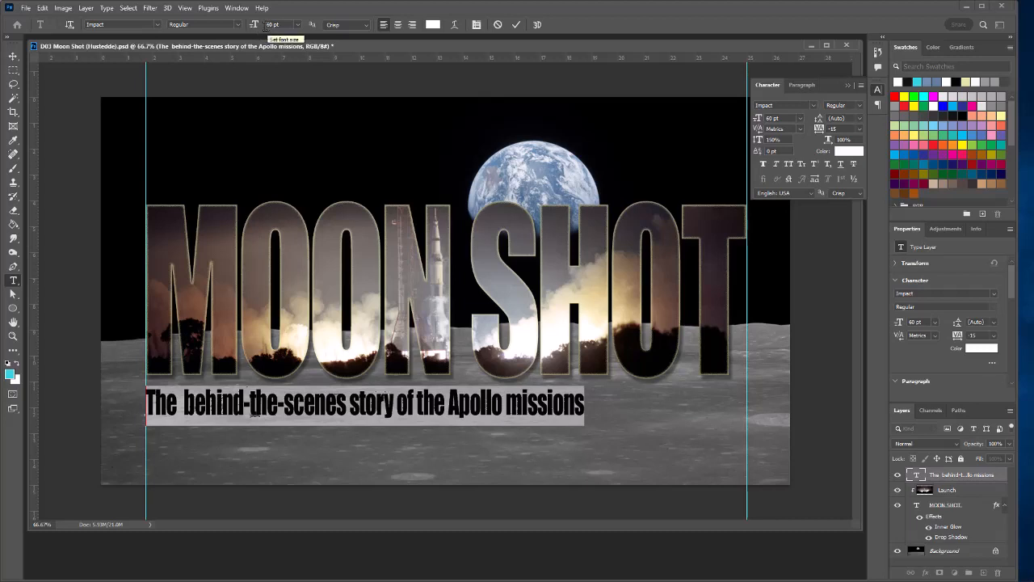
{"action": "left_click", "coordinate": [272, 24]}
{"action": "type", "text": "79"}
{"action": "key", "text": "Return"}
{"action": "key", "text": "Up"}
{"action": "key", "text": "Up"}
{"action": "key", "text": "Up"}
{"action": "key", "text": "Up"}
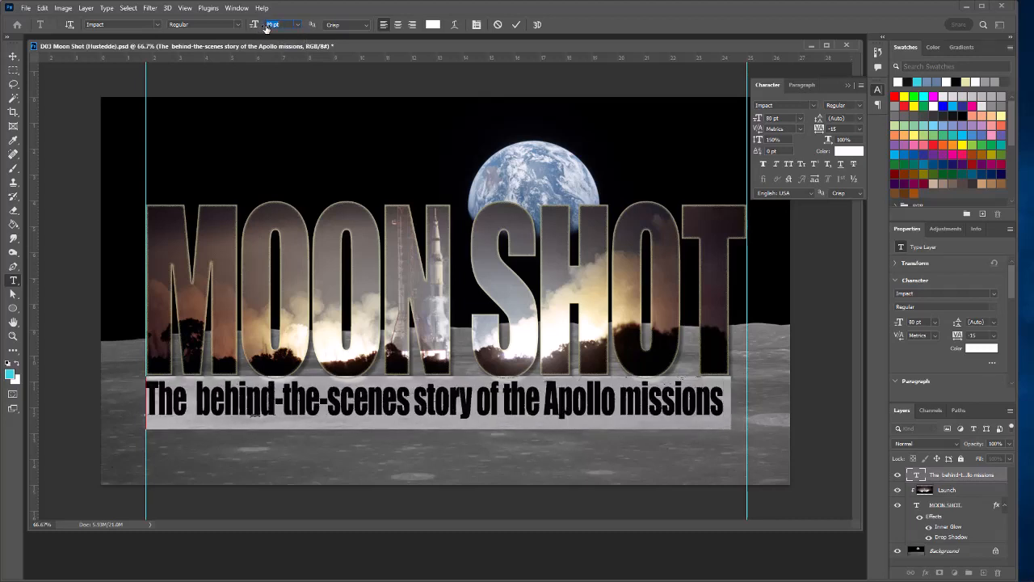
{"action": "key", "text": "Up"}
{"action": "key", "text": "Up"}
{"action": "key", "text": "Up"}
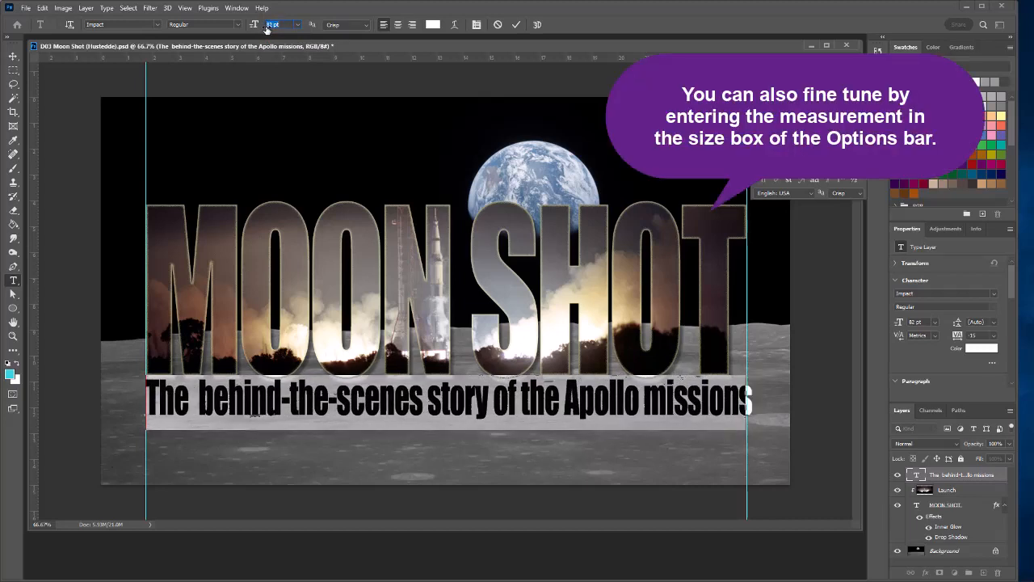
{"action": "key", "text": "Down"}
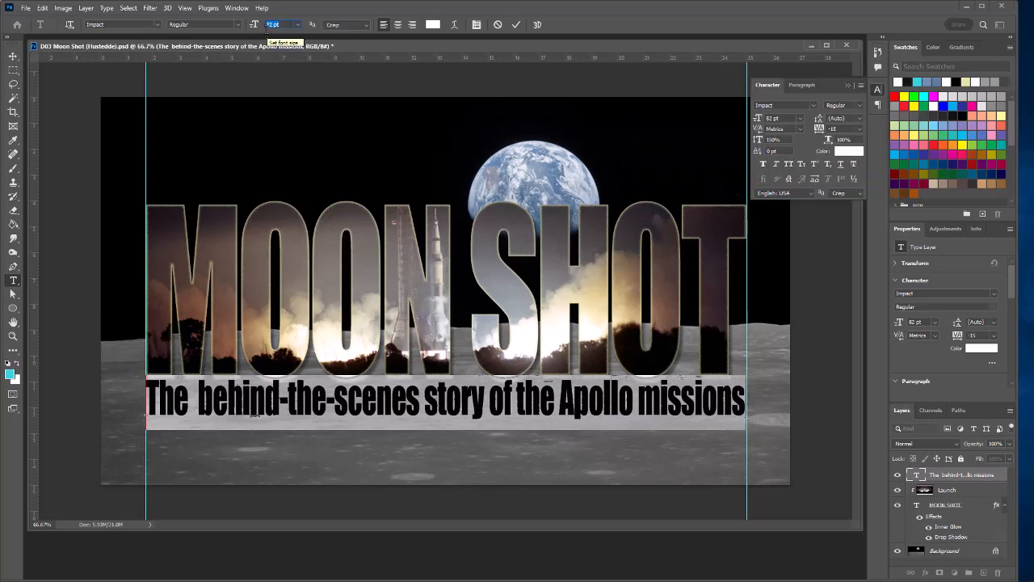
Step: Set the subtitle's vertical scale to 100% and hide the guides by turning off Extras
{"action": "left_click", "coordinate": [774, 140]}
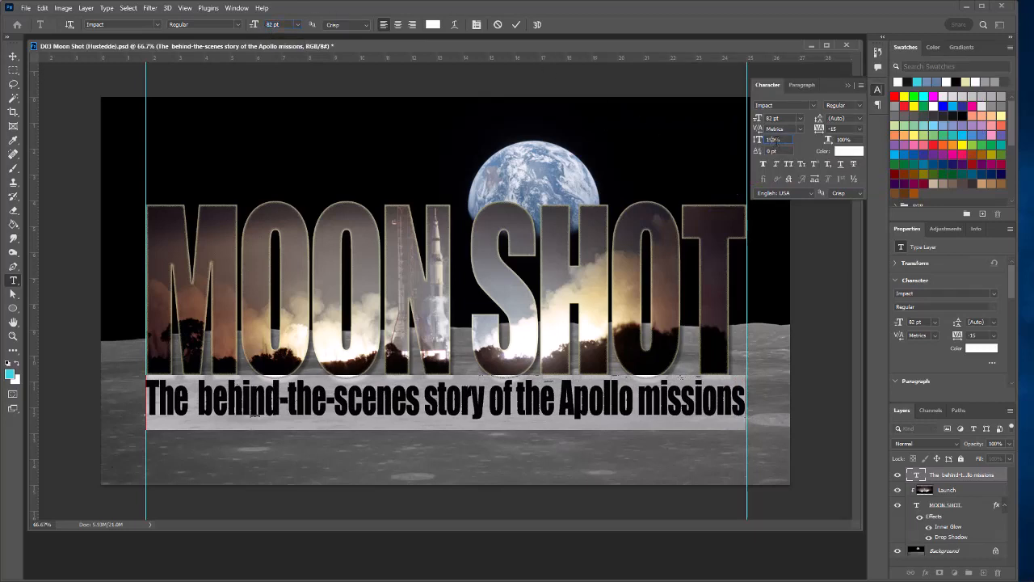
{"action": "key", "text": "BackSpace"}
{"action": "key", "text": "Return"}
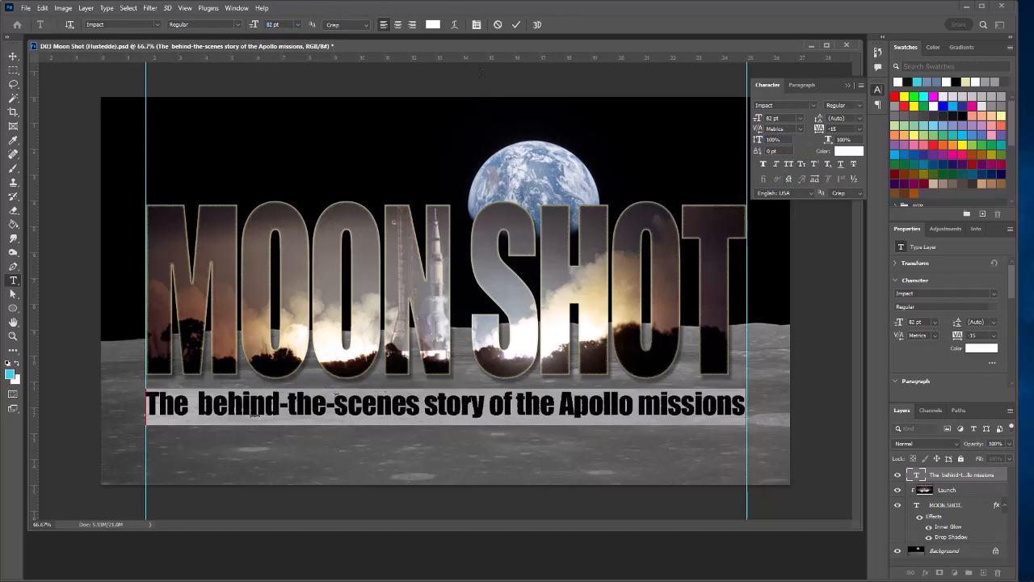
{"action": "left_click", "coordinate": [184, 8]}
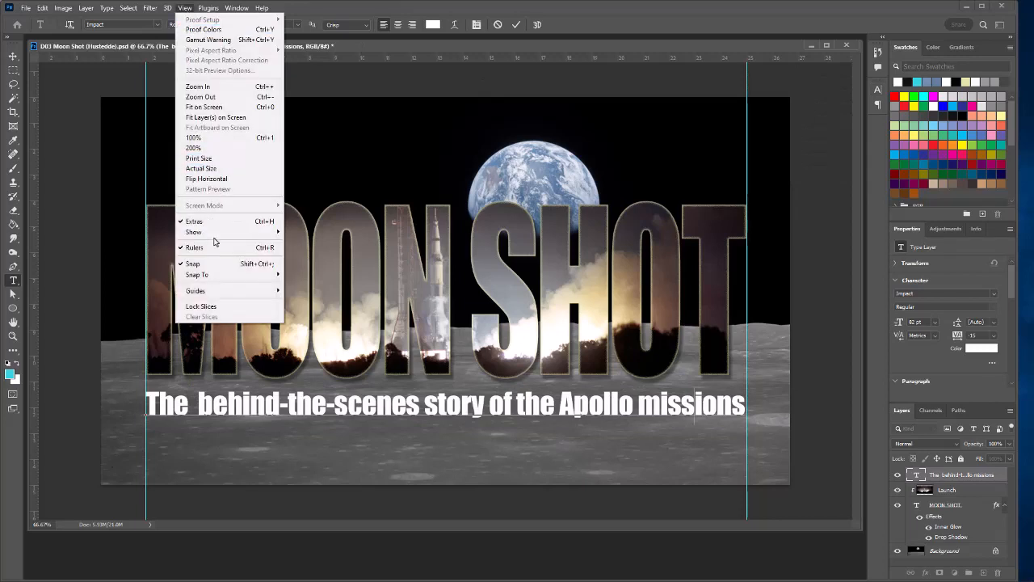
{"action": "left_click", "coordinate": [198, 221]}
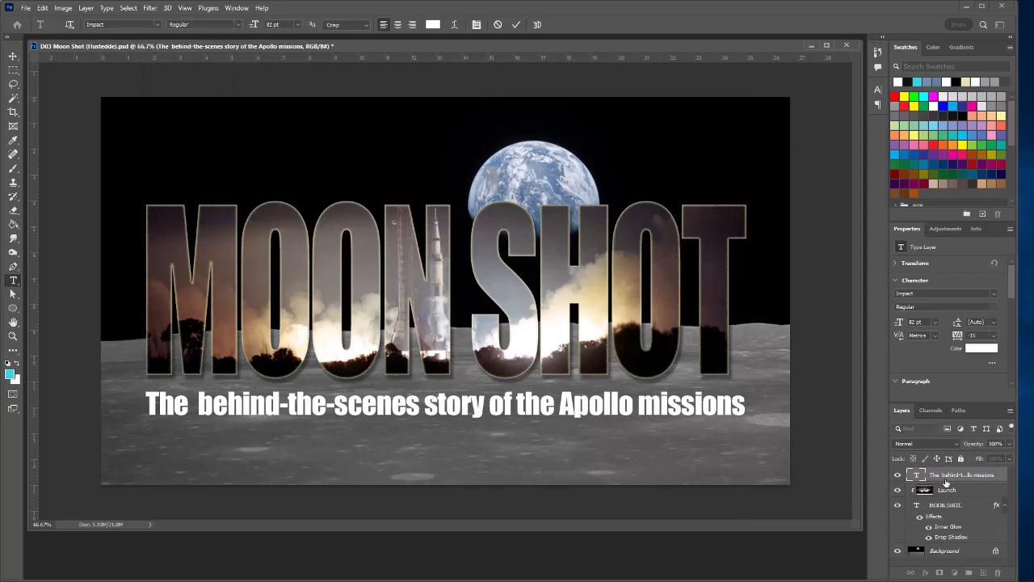
Step: Add an Outer Glow to the subtitle layer in a muted blue (RGB 94, 128, 166) sampled from the Earth
{"action": "key", "text": "v"}
{"action": "left_click", "coordinate": [925, 573]}
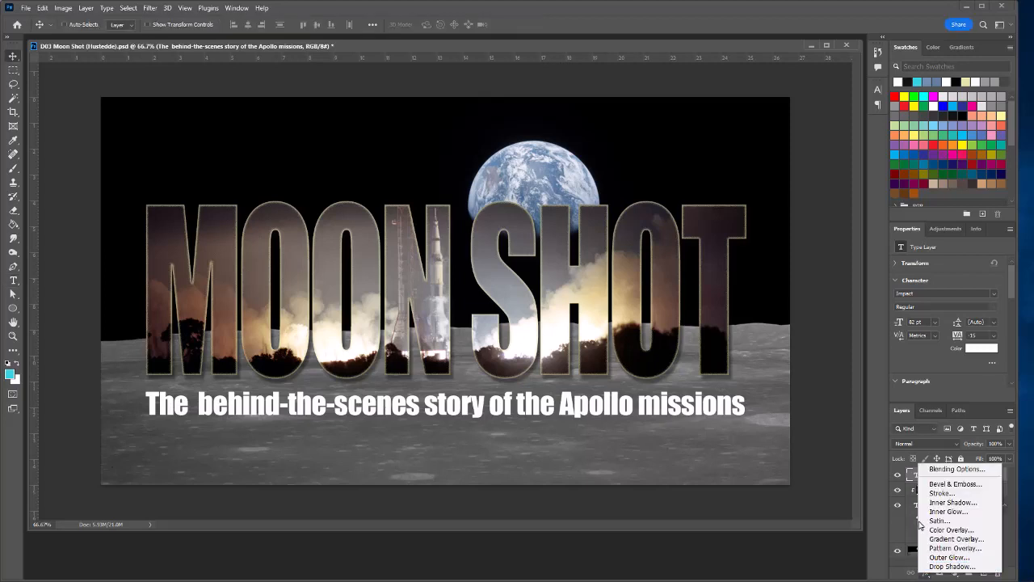
{"action": "left_click", "coordinate": [948, 558]}
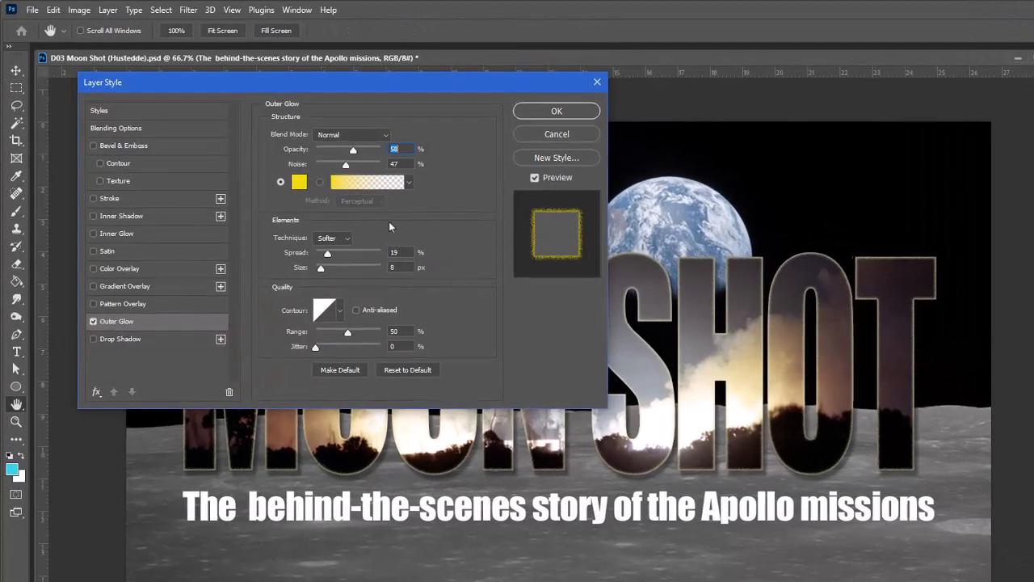
{"action": "left_click", "coordinate": [238, 149]}
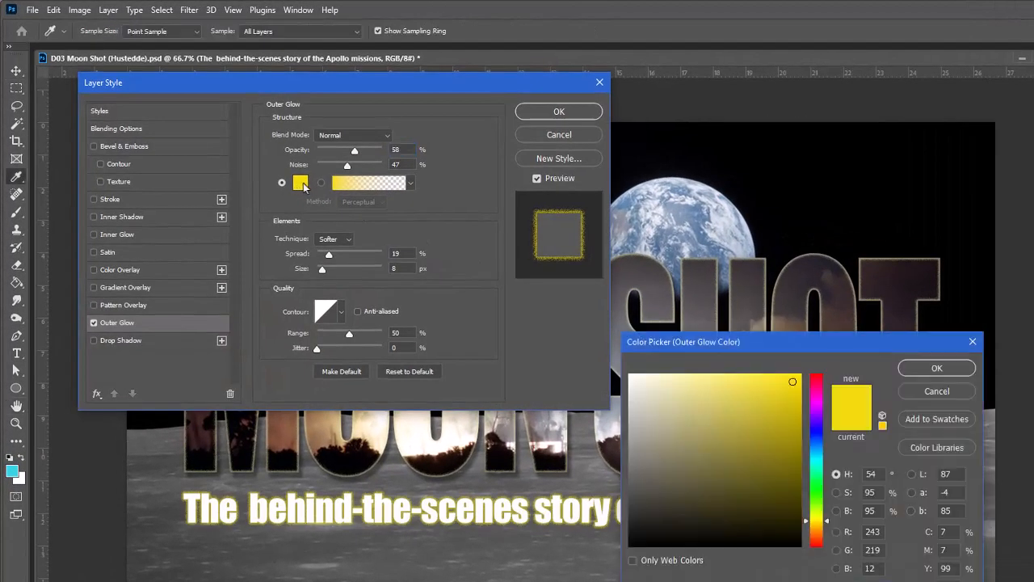
{"action": "left_click", "coordinate": [703, 223]}
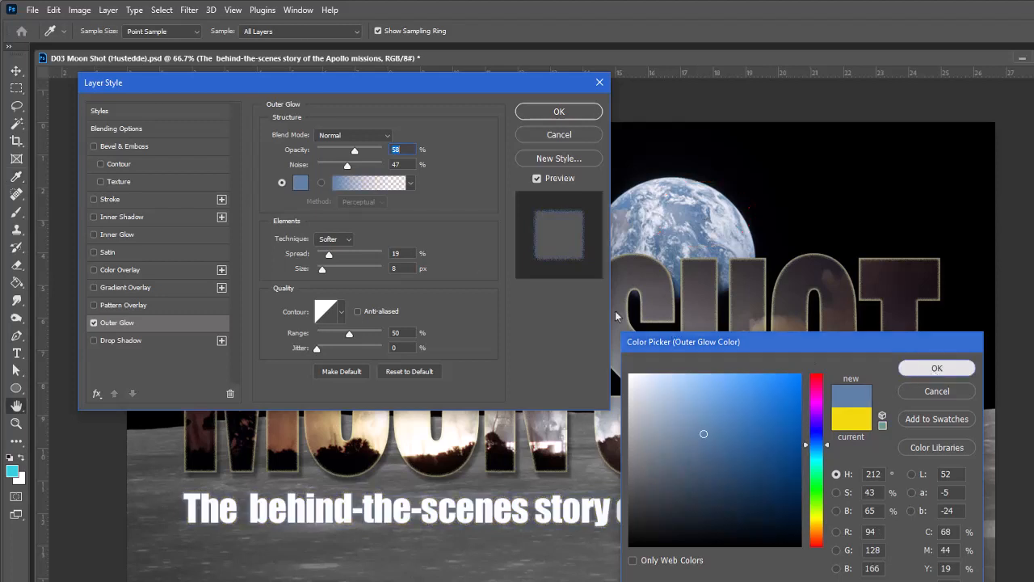
{"action": "left_click", "coordinate": [935, 368]}
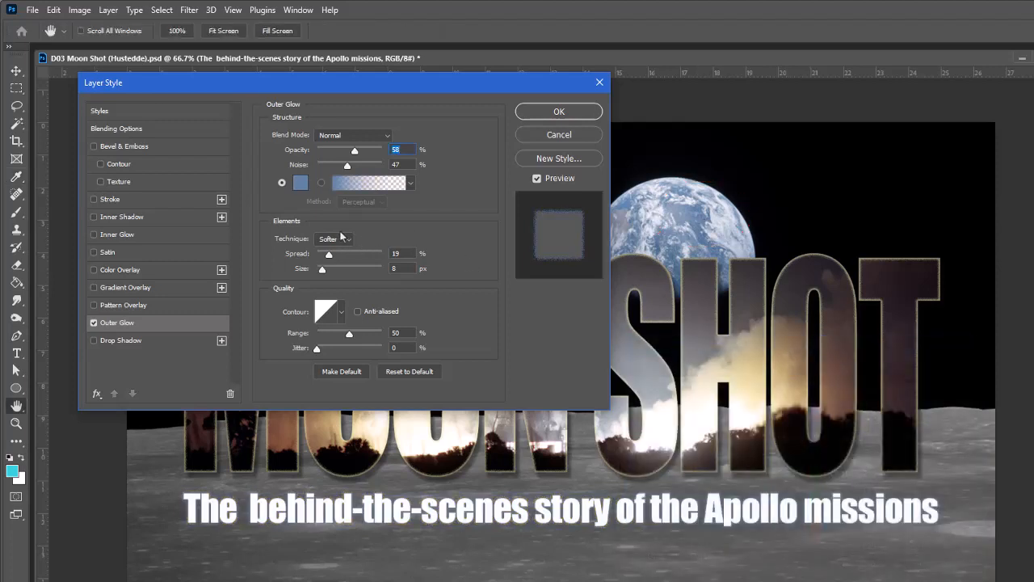
Step: Set the subtitle's Outer Glow to 75% opacity, 36% noise and 46% spread, fine-tune its size, and apply the layer style
{"action": "left_click_drag", "start_coordinate": [354, 151], "coordinate": [366, 153]}
{"action": "left_click_drag", "start_coordinate": [345, 170], "coordinate": [341, 172]}
{"action": "key", "text": "Tab"}
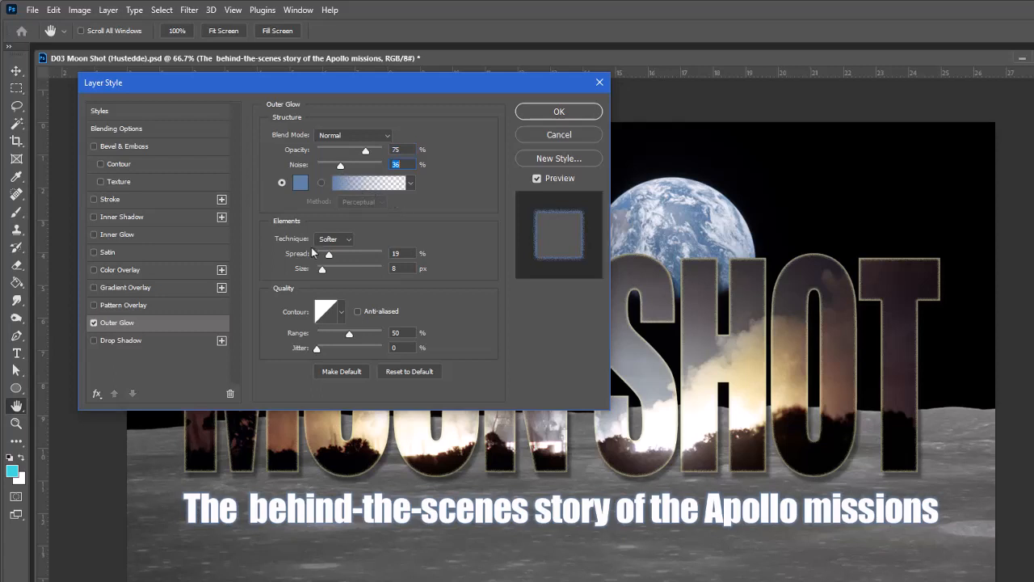
{"action": "left_click_drag", "start_coordinate": [328, 261], "coordinate": [349, 259]}
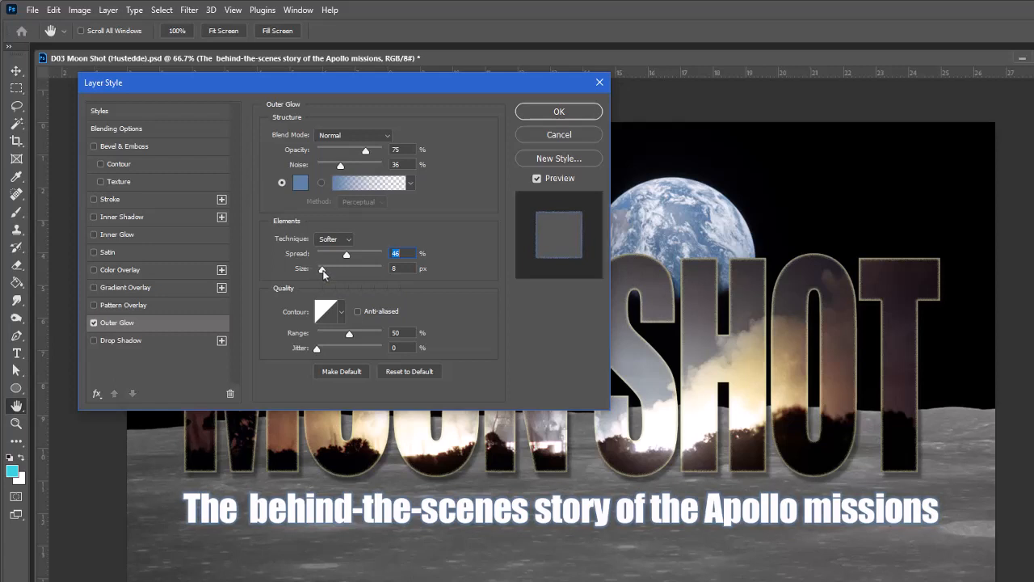
{"action": "left_click_drag", "start_coordinate": [324, 274], "coordinate": [325, 274]}
{"action": "left_click", "coordinate": [553, 114]}
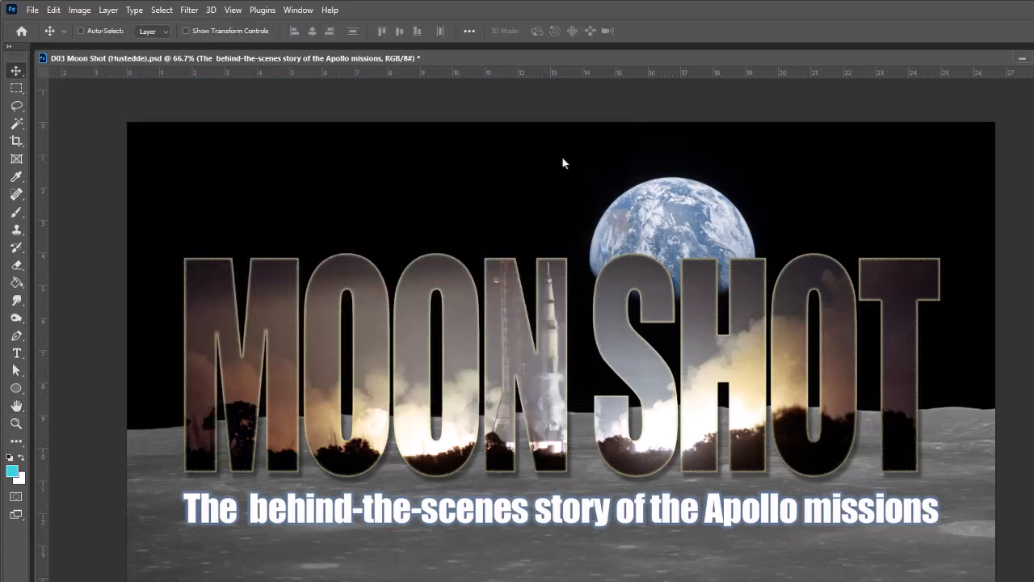